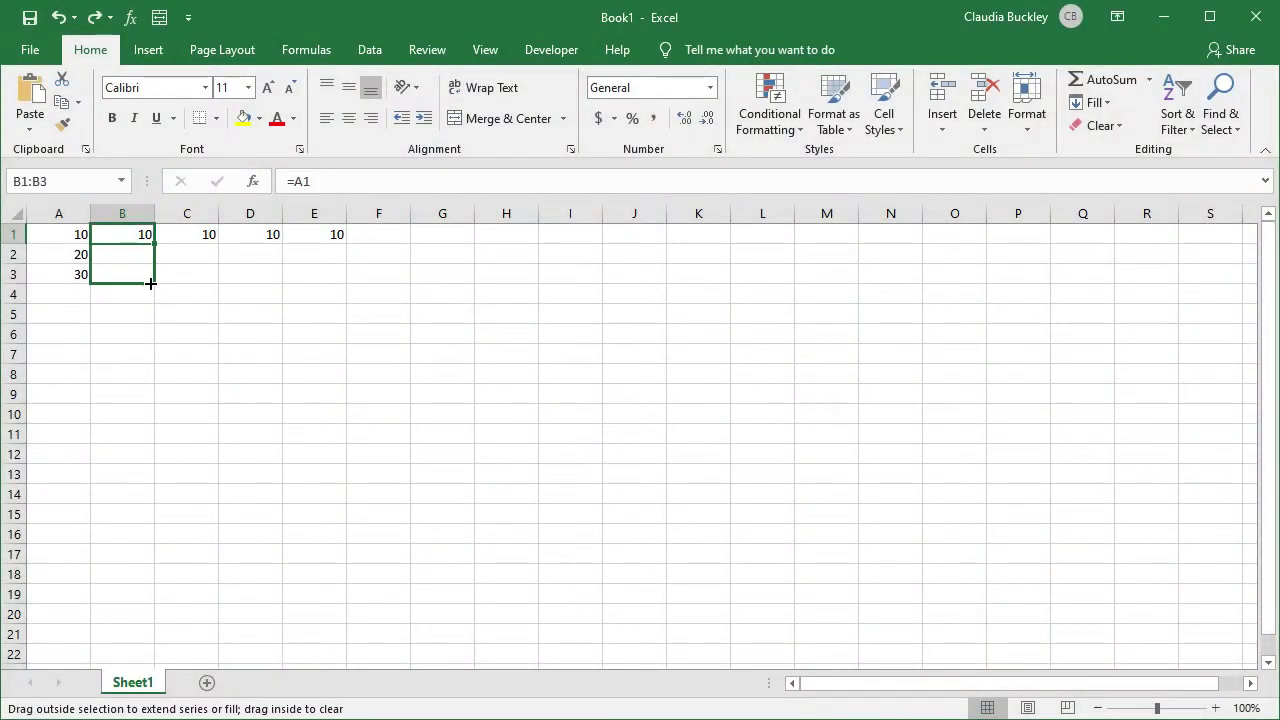
Step: Check the relative-reference formulas in B2 and B3, and fill the absolute-reference formula in C1 down to C3
click(137, 258)
click(134, 277)
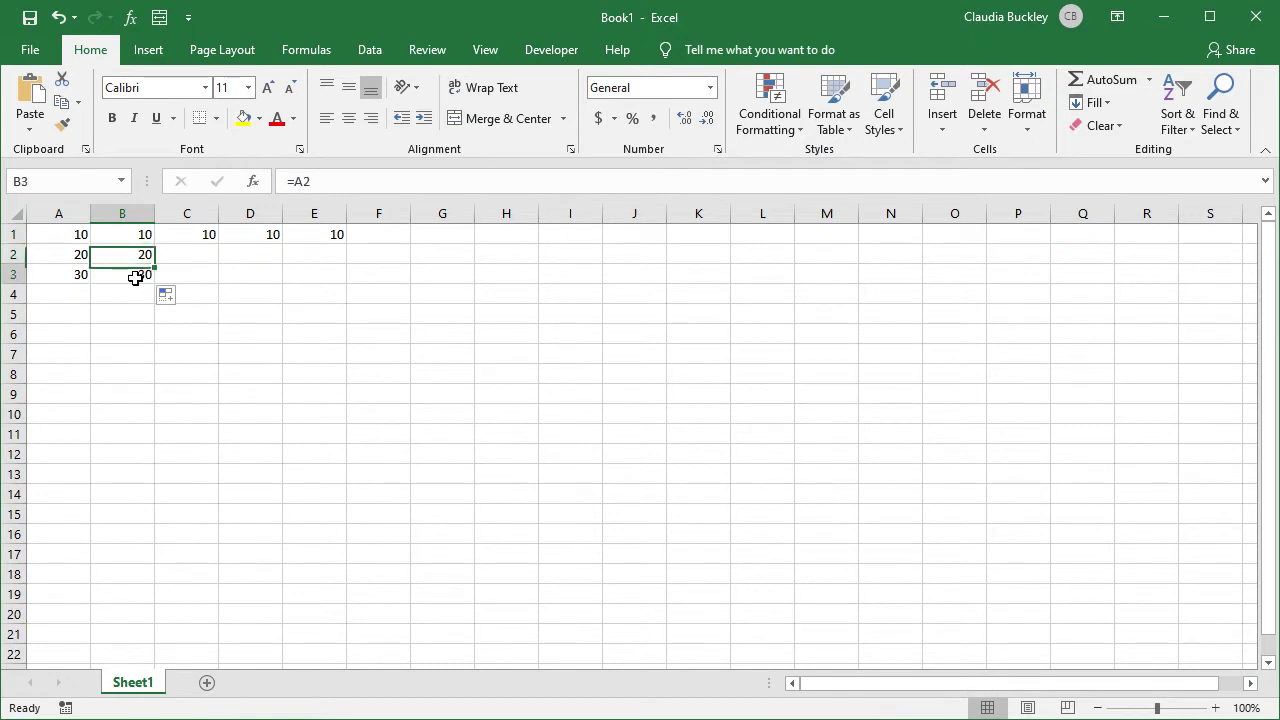
click(190, 235)
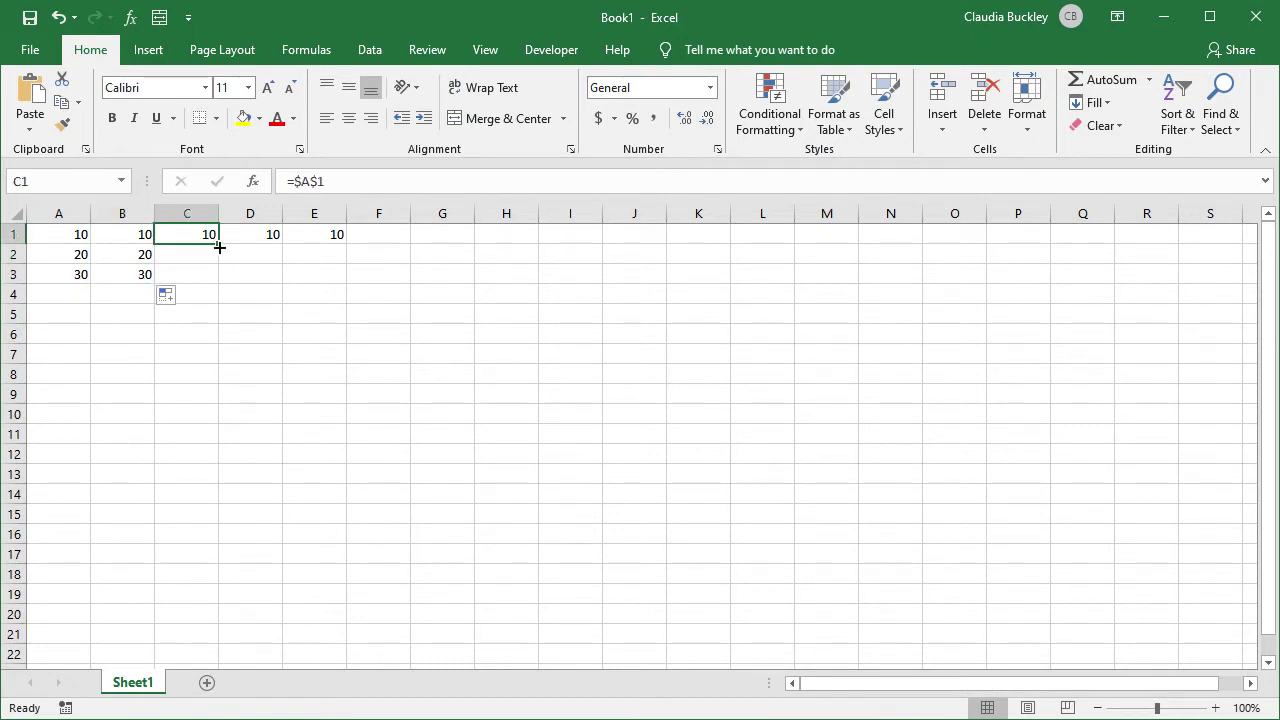
drag(219, 246, 220, 279)
click(200, 255)
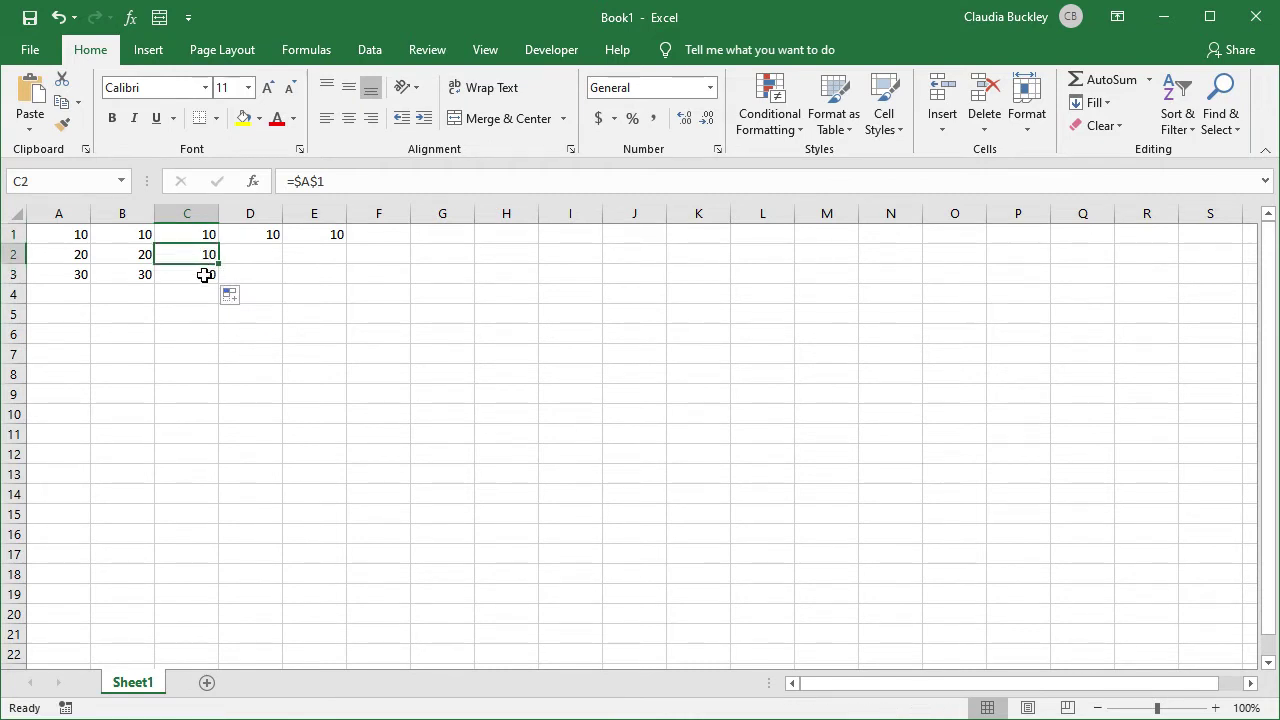
click(204, 275)
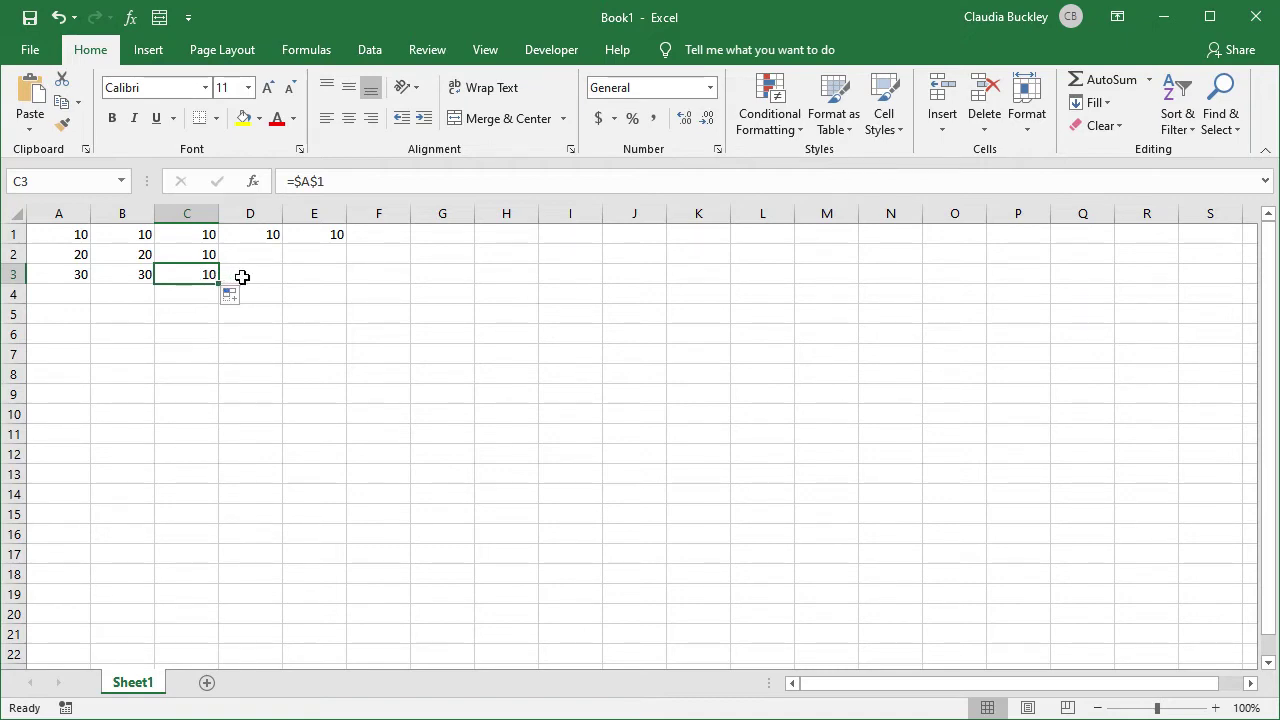
Step: Compare the mixed-reference formulas in D1 and E1, and fill D1's column-locked formula down to D3
click(271, 237)
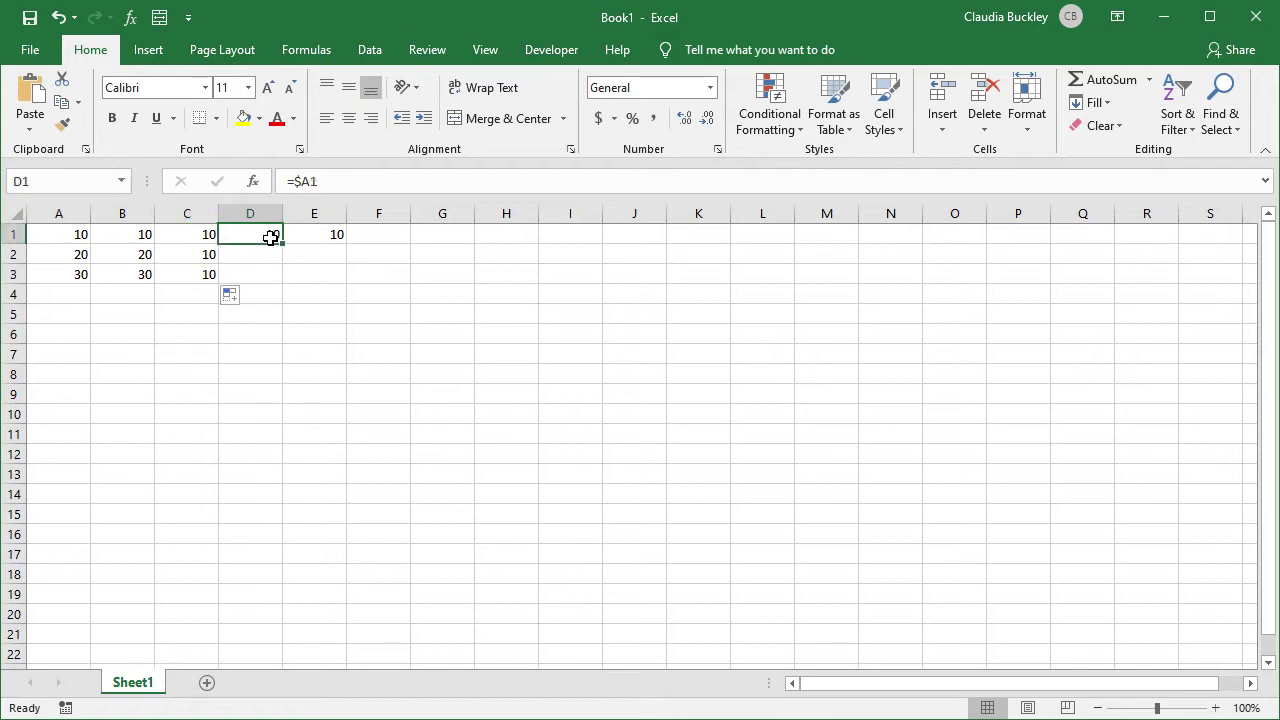
click(300, 236)
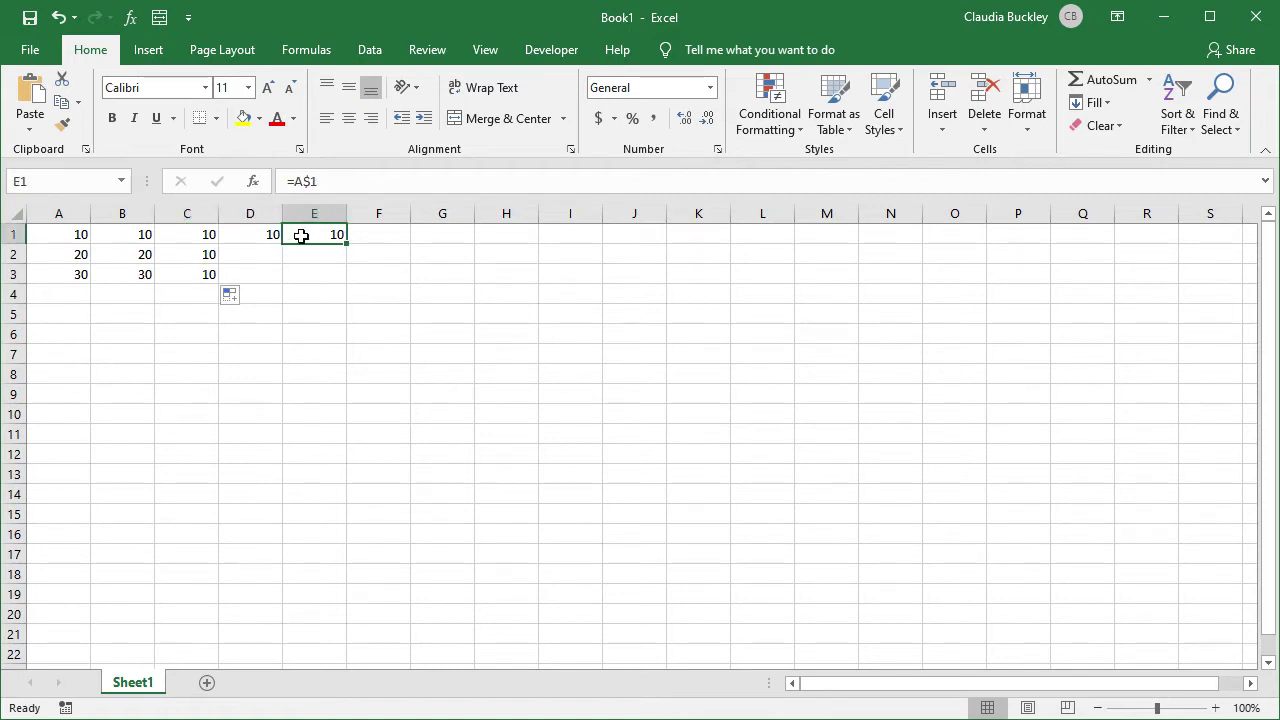
click(267, 236)
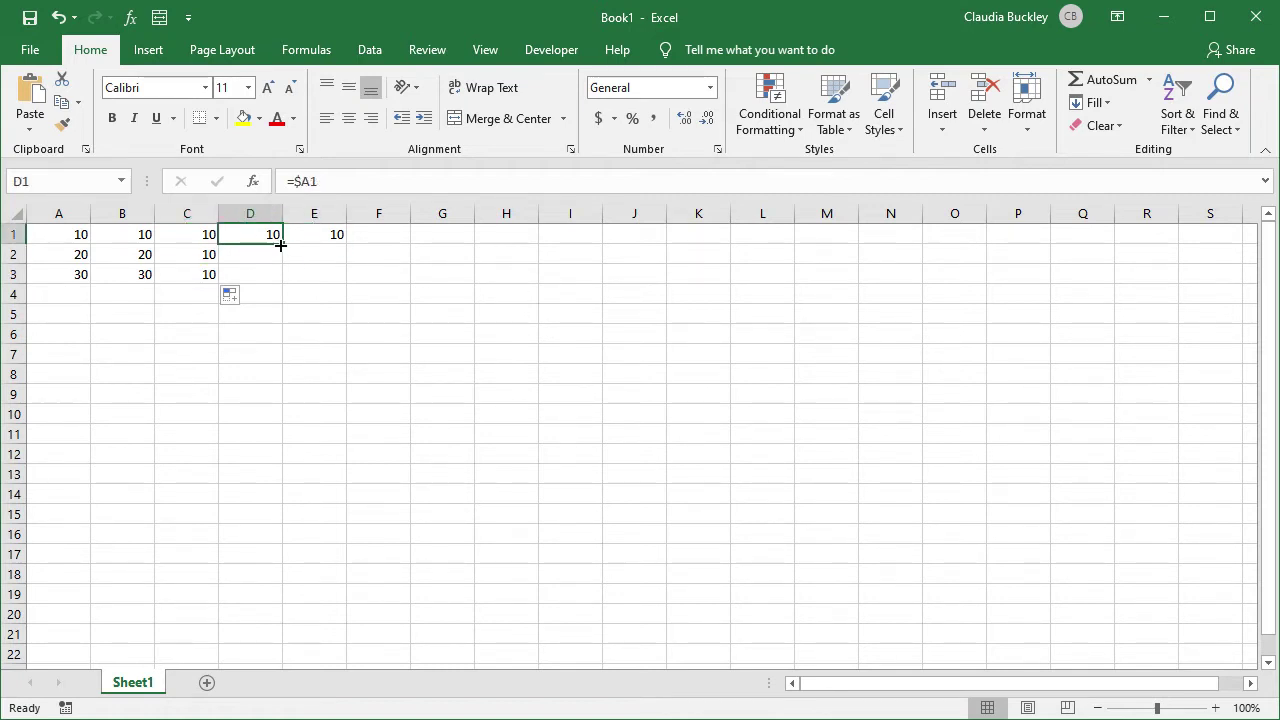
drag(282, 244, 280, 282)
Step: Fill E1's row-locked formula down to E3 and check the copied formulas in E3 and E2
click(330, 237)
drag(345, 245, 346, 282)
click(333, 271)
click(330, 254)
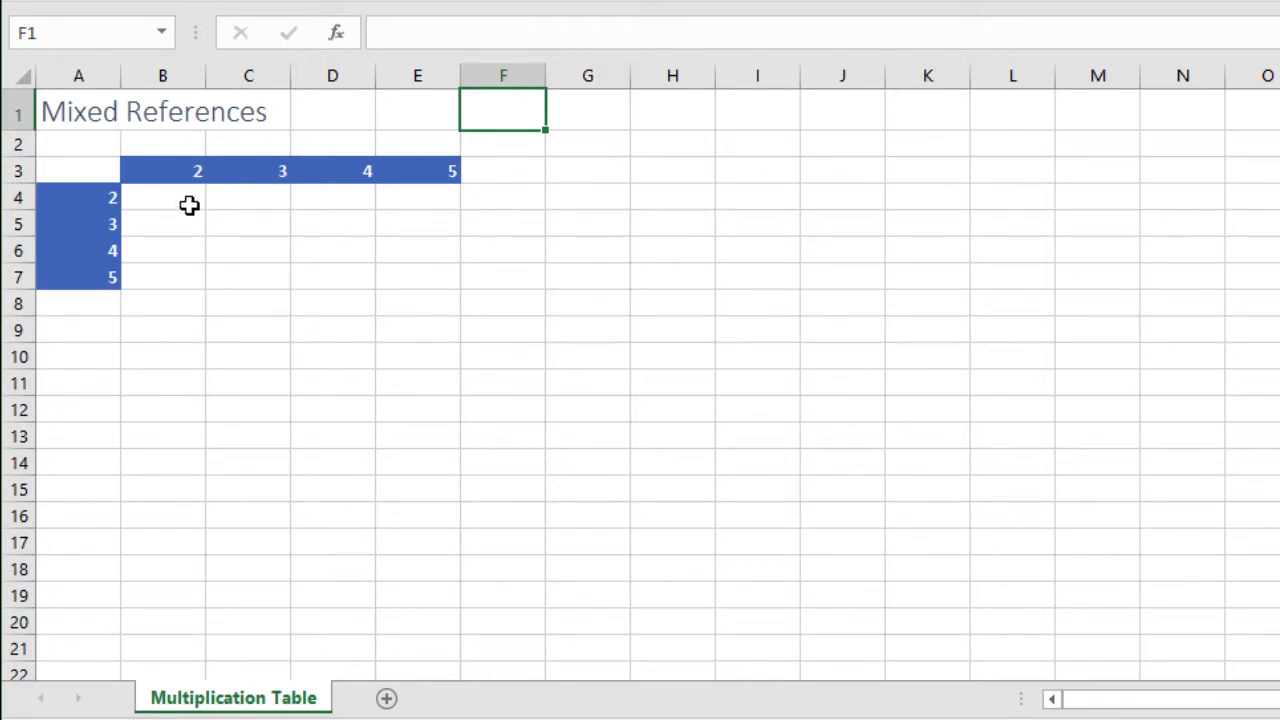
Step: Begin a formula in B4 of the multiplication table that multiplies A4 by B3
click(183, 197)
text(=)
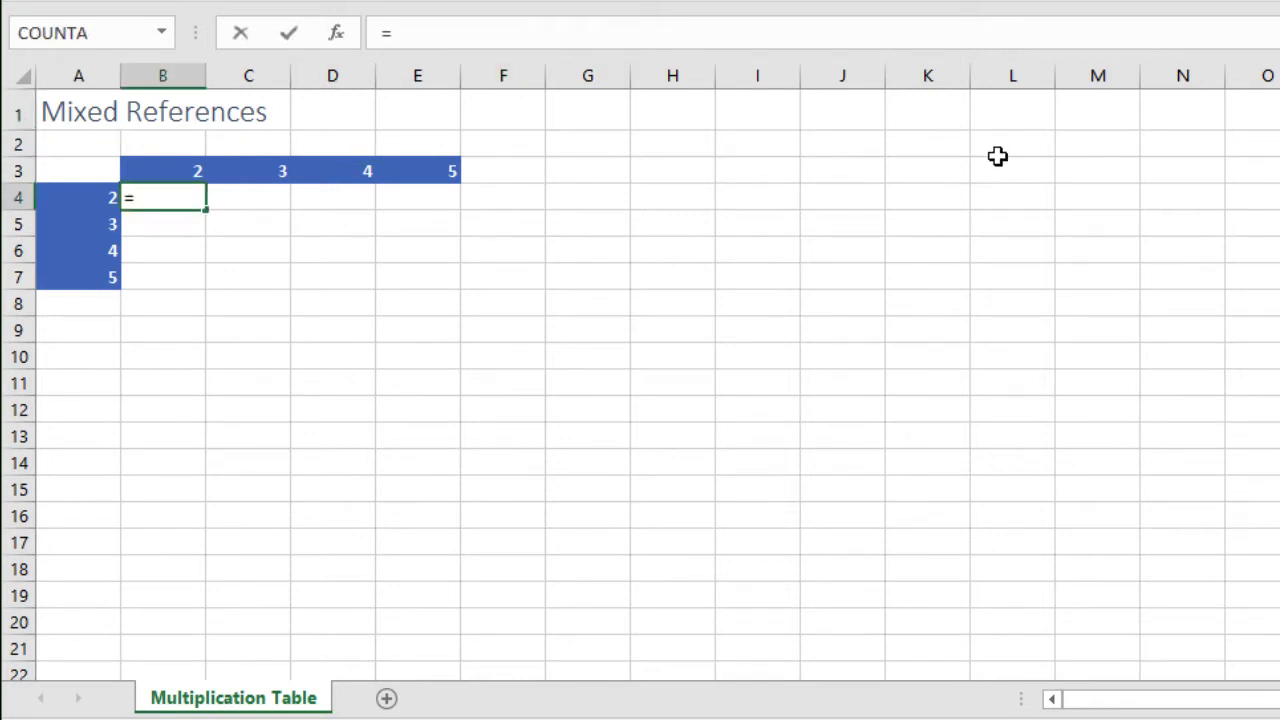
click(110, 200)
text(*)
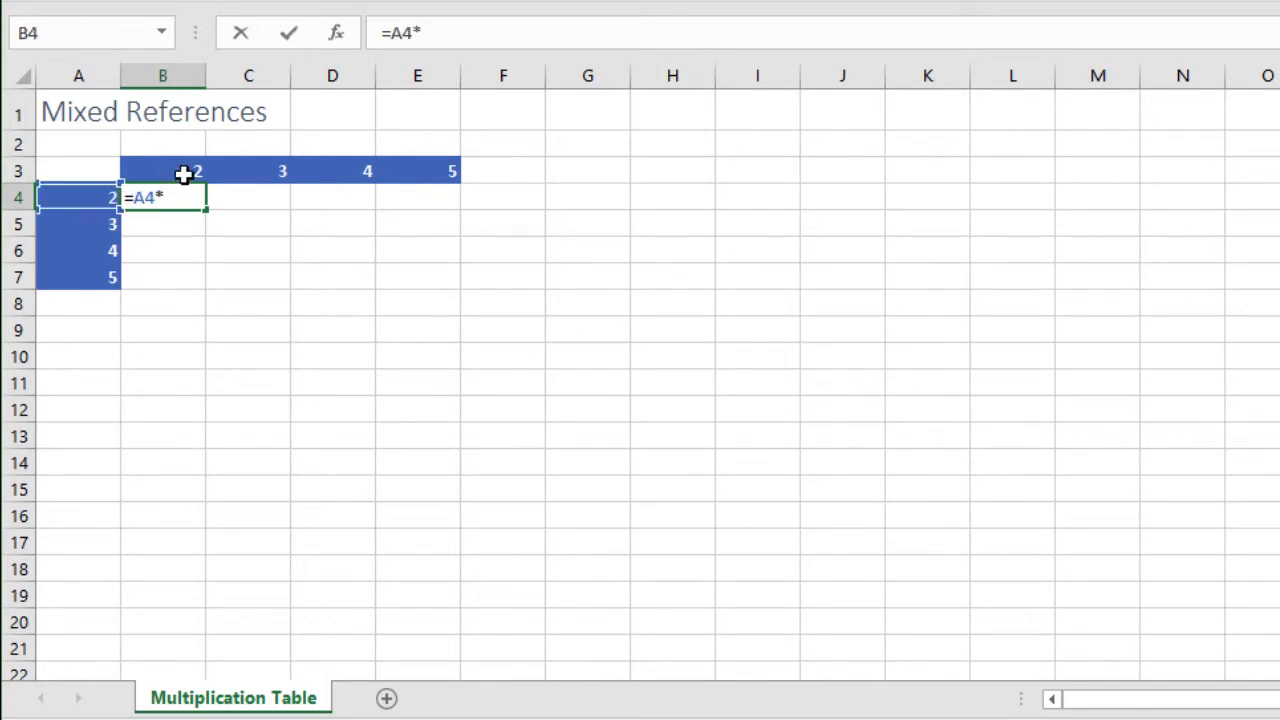
click(185, 172)
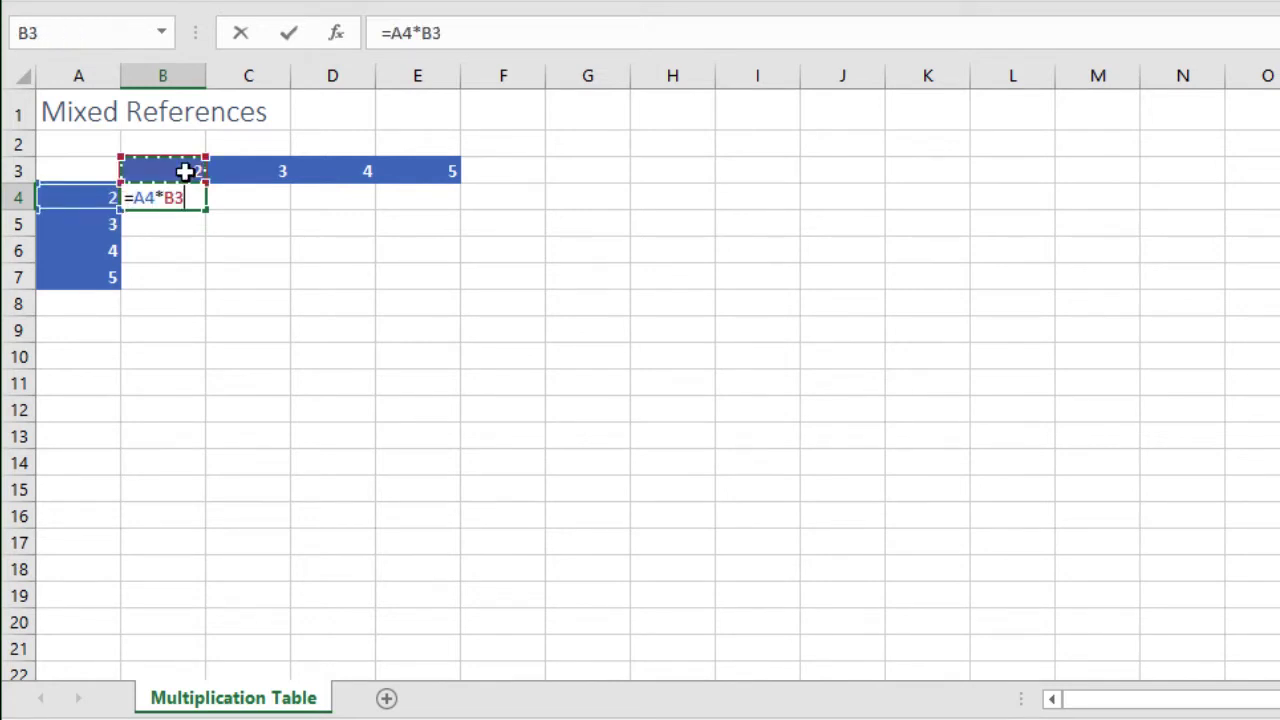
Step: Lock column A and row 3 in B4's formula so that it reads =$A4*B$3
click(390, 30)
text($)
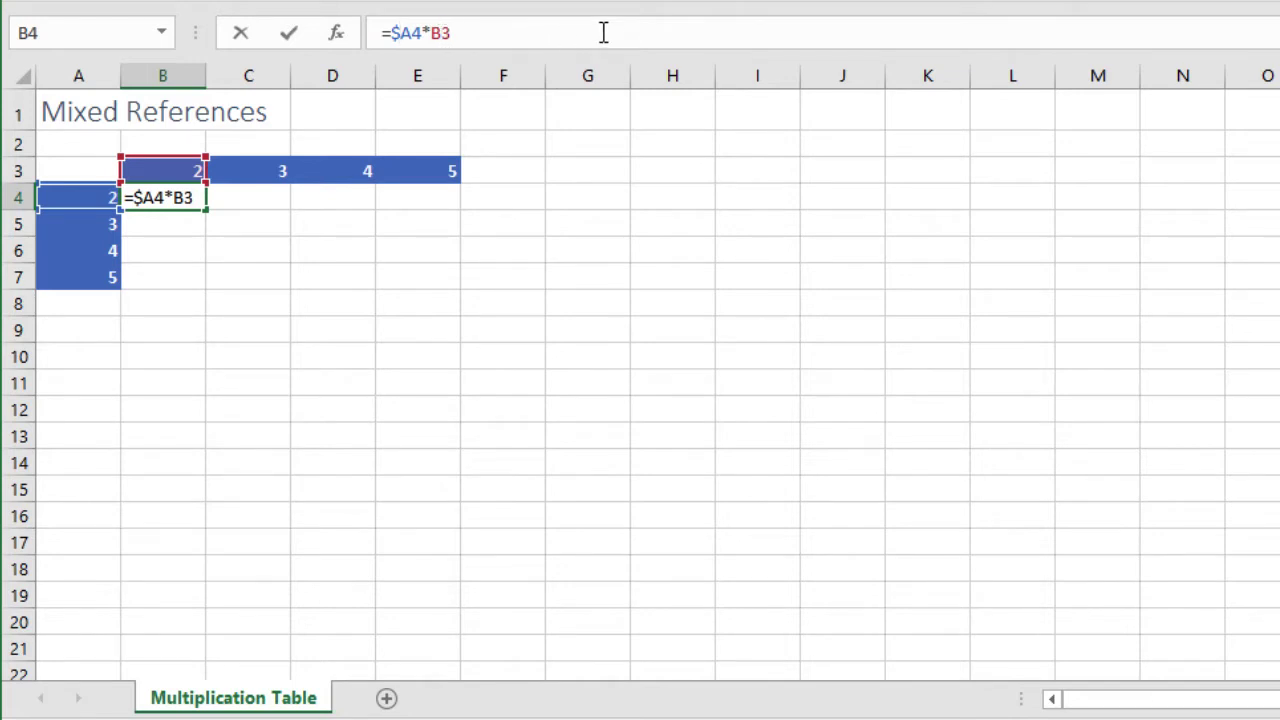
key(Right)
key(Right)
key(Right)
key(Right)
text($)
key(Return)
Step: Fill the B4 formula across the multiplication table through E7, and check the copied formulas in E7 and D5
click(186, 203)
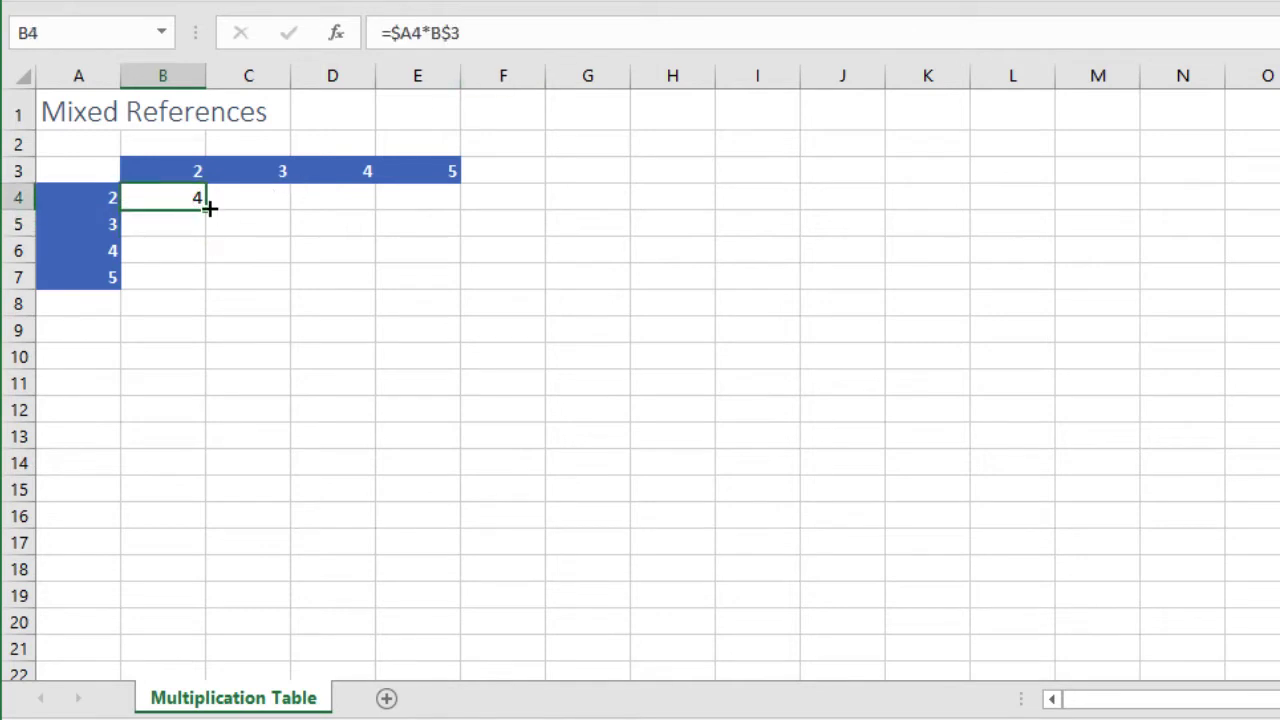
drag(208, 212, 433, 289)
click(429, 277)
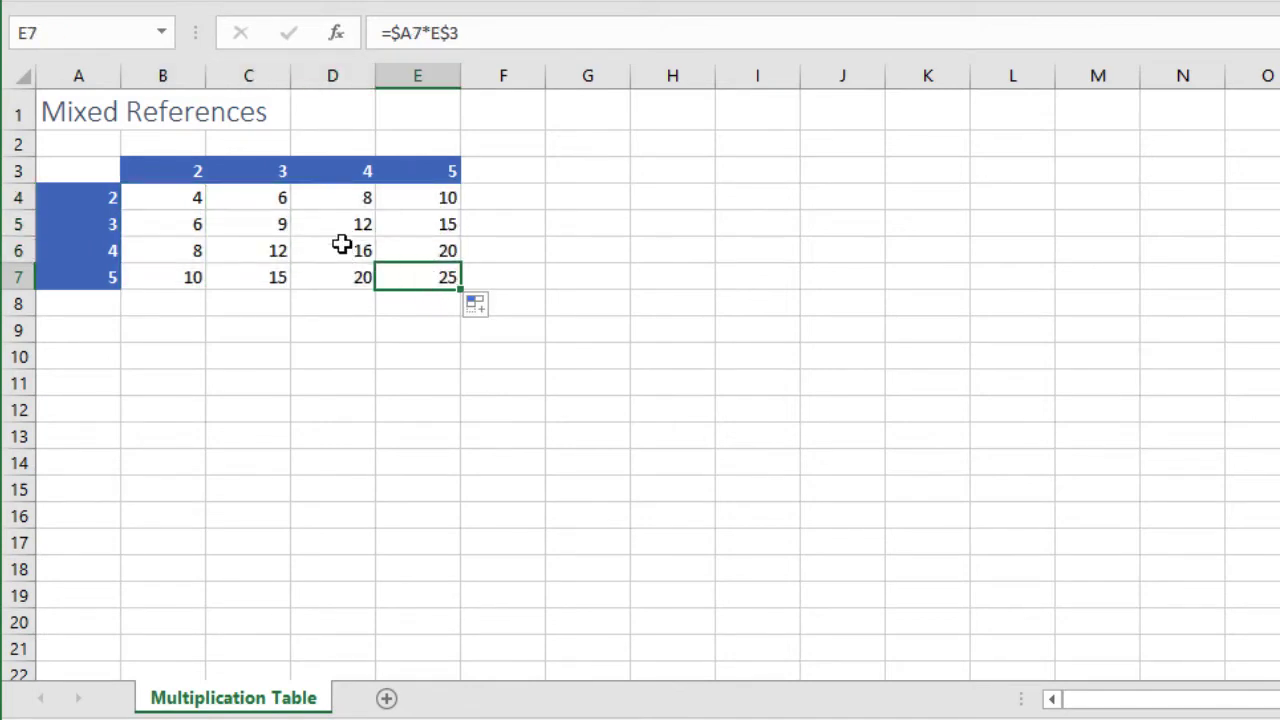
click(342, 232)
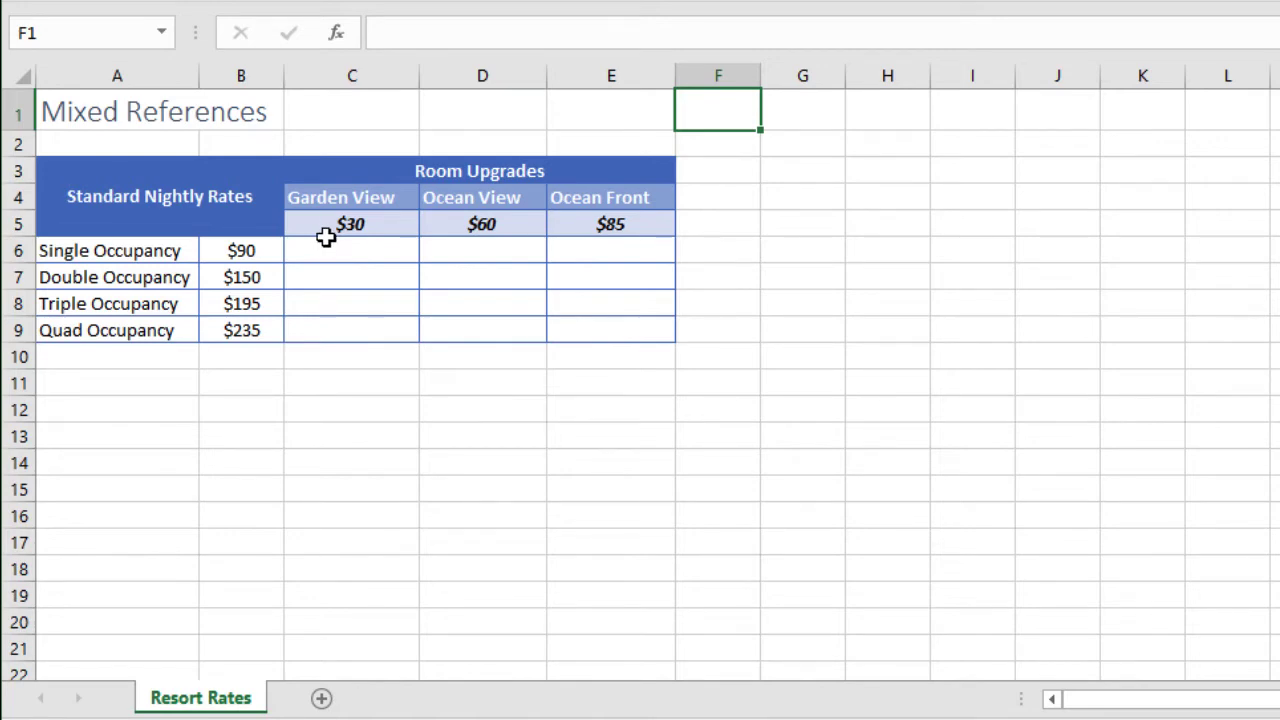
Step: Begin a SUM formula in C6 for the Garden View single rate with B6 as its first argument
click(330, 247)
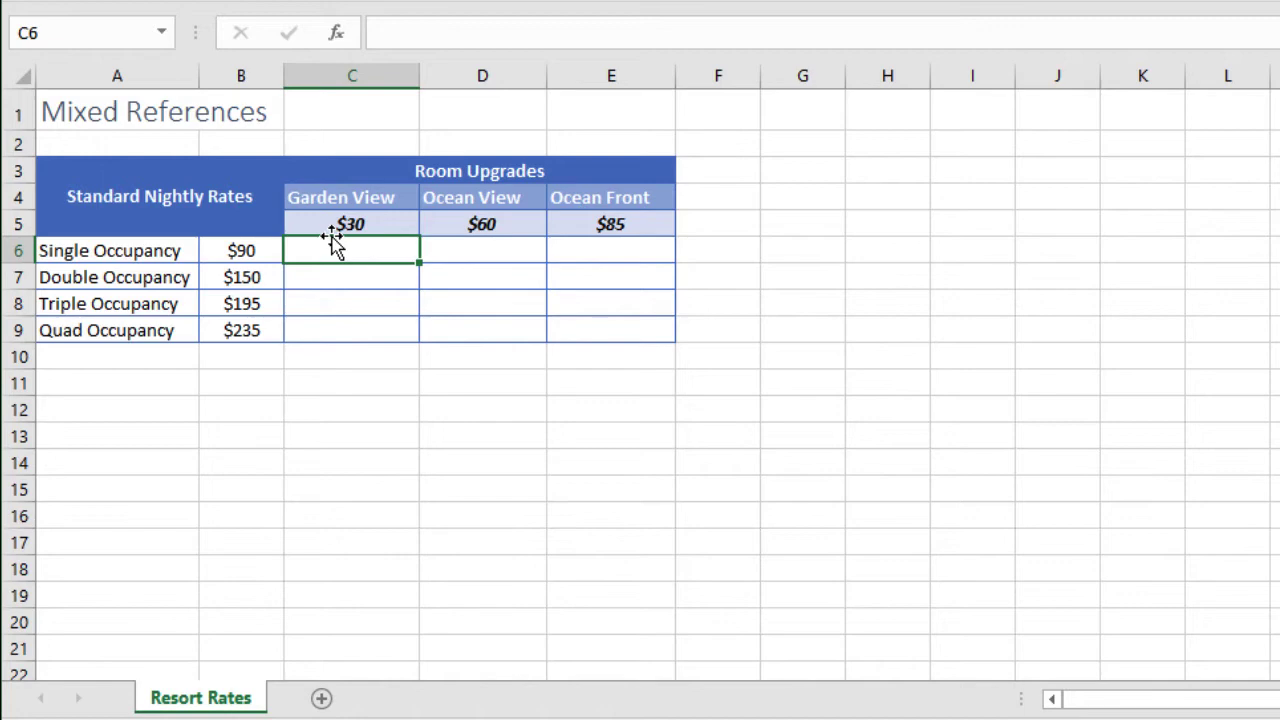
text(=sum )
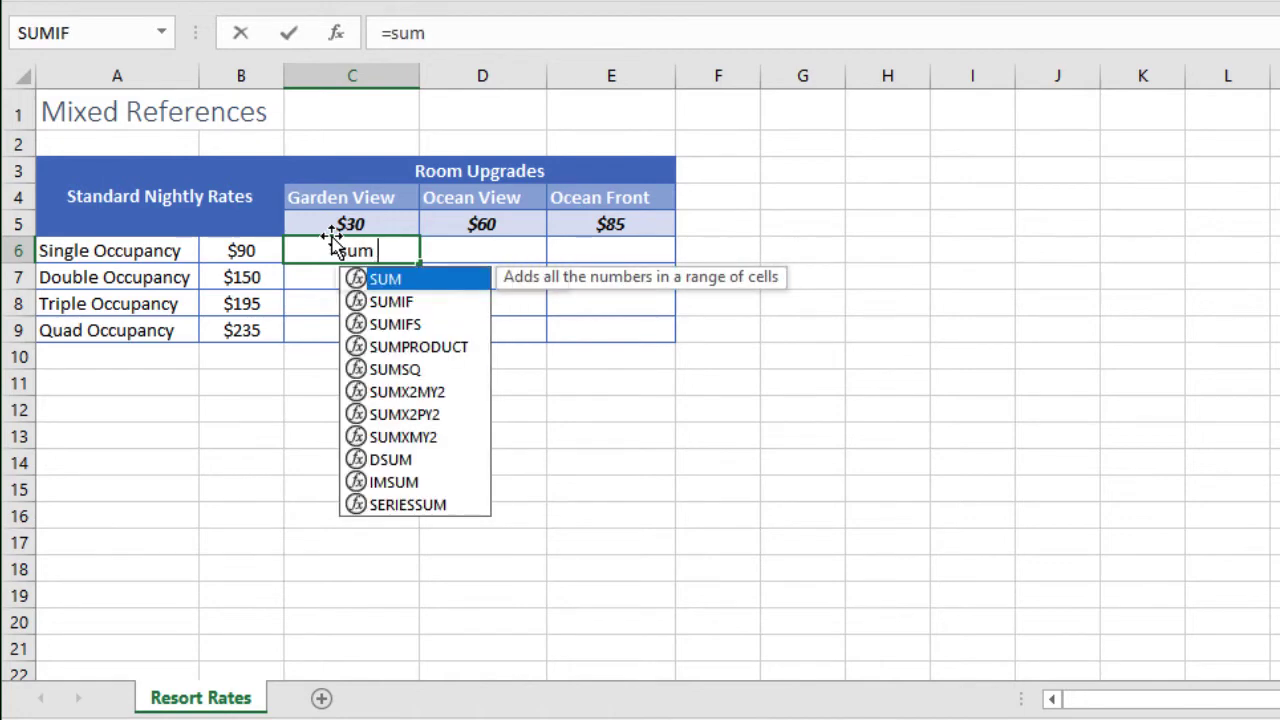
text(()
click(245, 252)
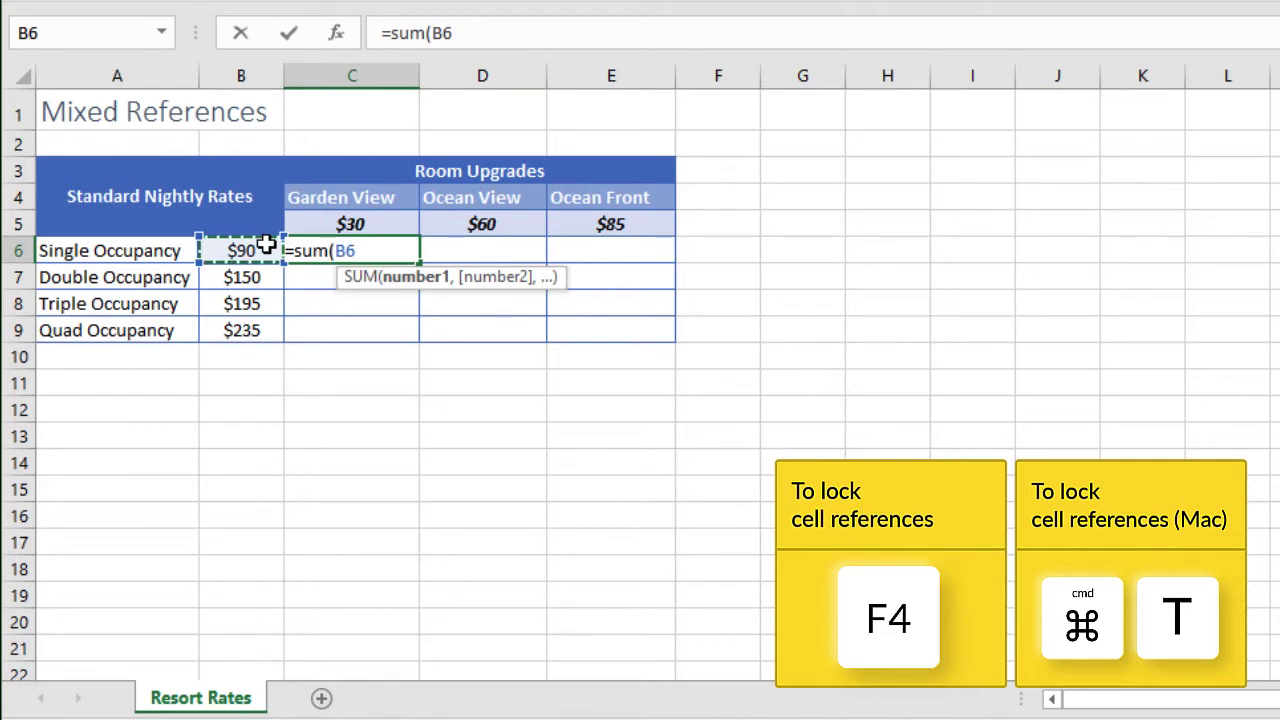
Step: Cycle the B6 reference through its absolute and mixed forms back to a relative reference
key(F4)
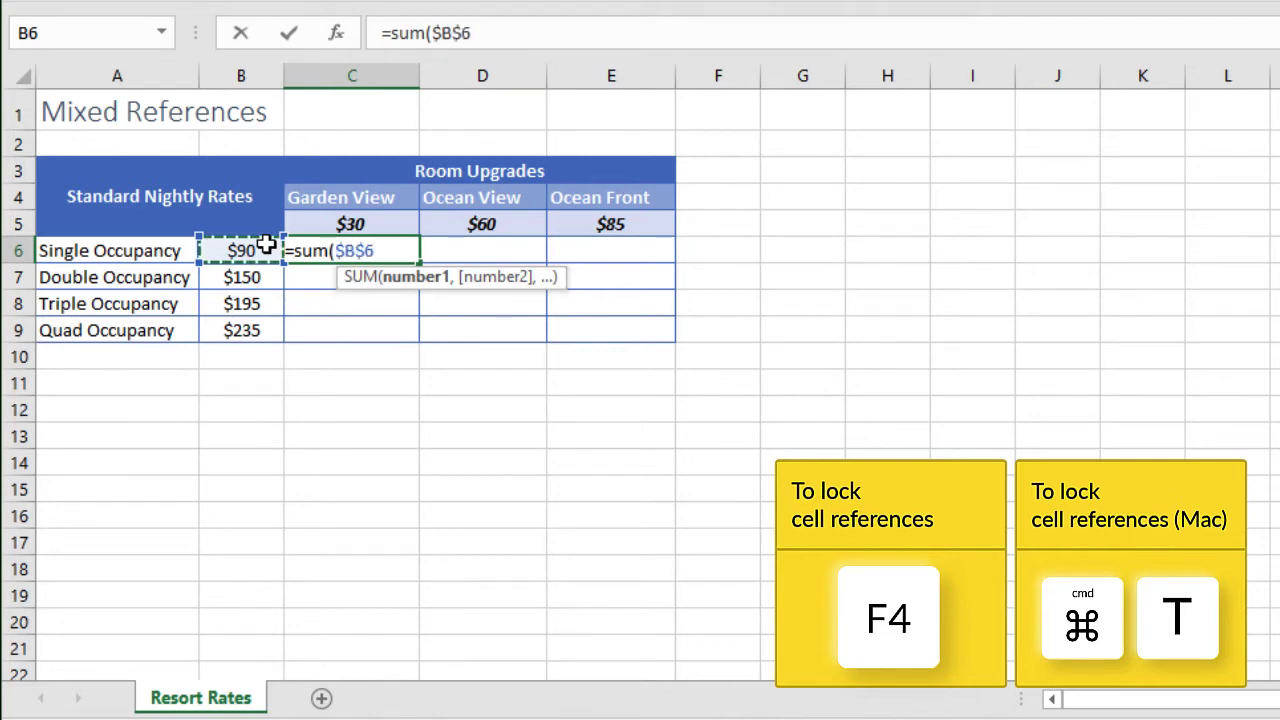
key(F4)
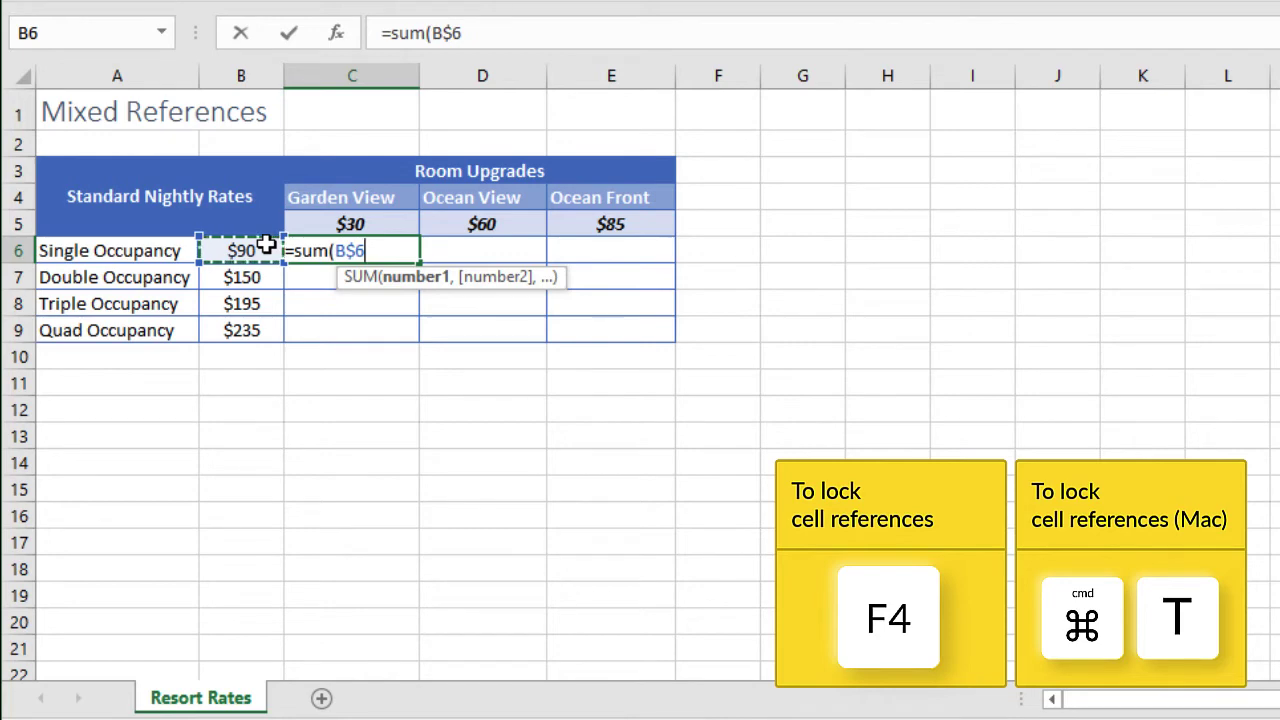
key(F4)
key(F4)
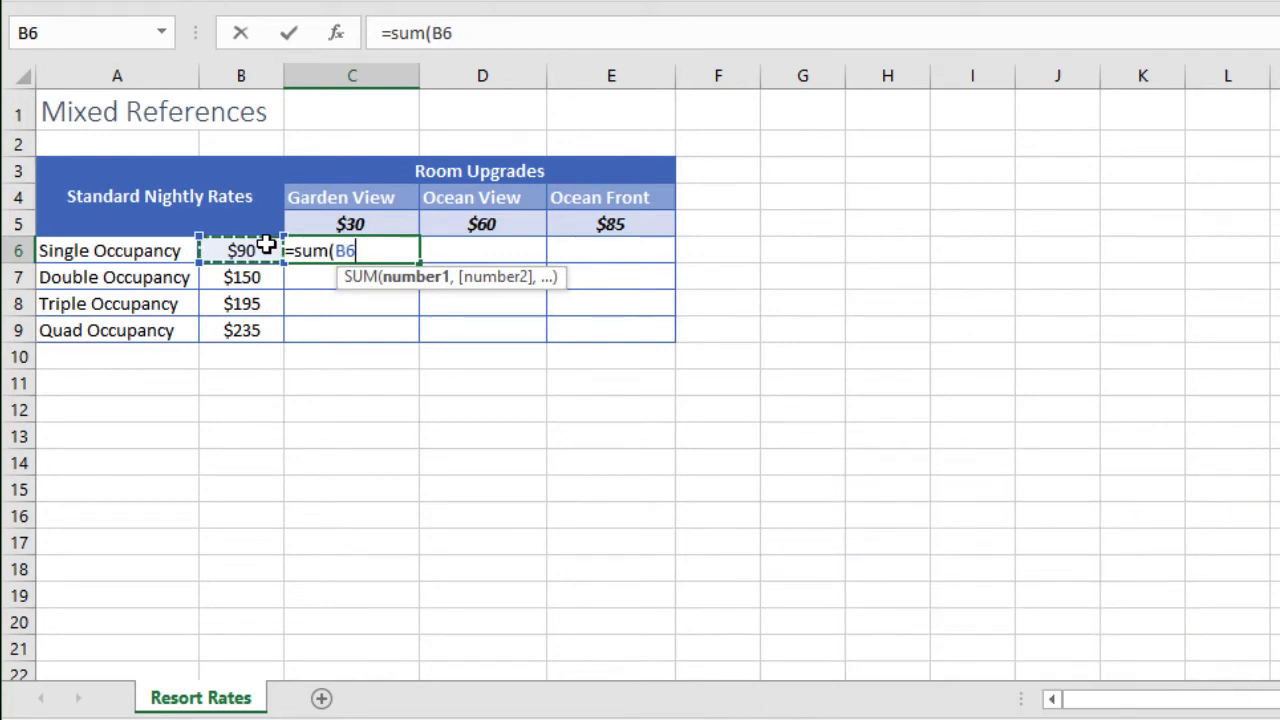
Step: Lock only the column of the first SUM argument as $B6 and begin the second argument
key(F4)
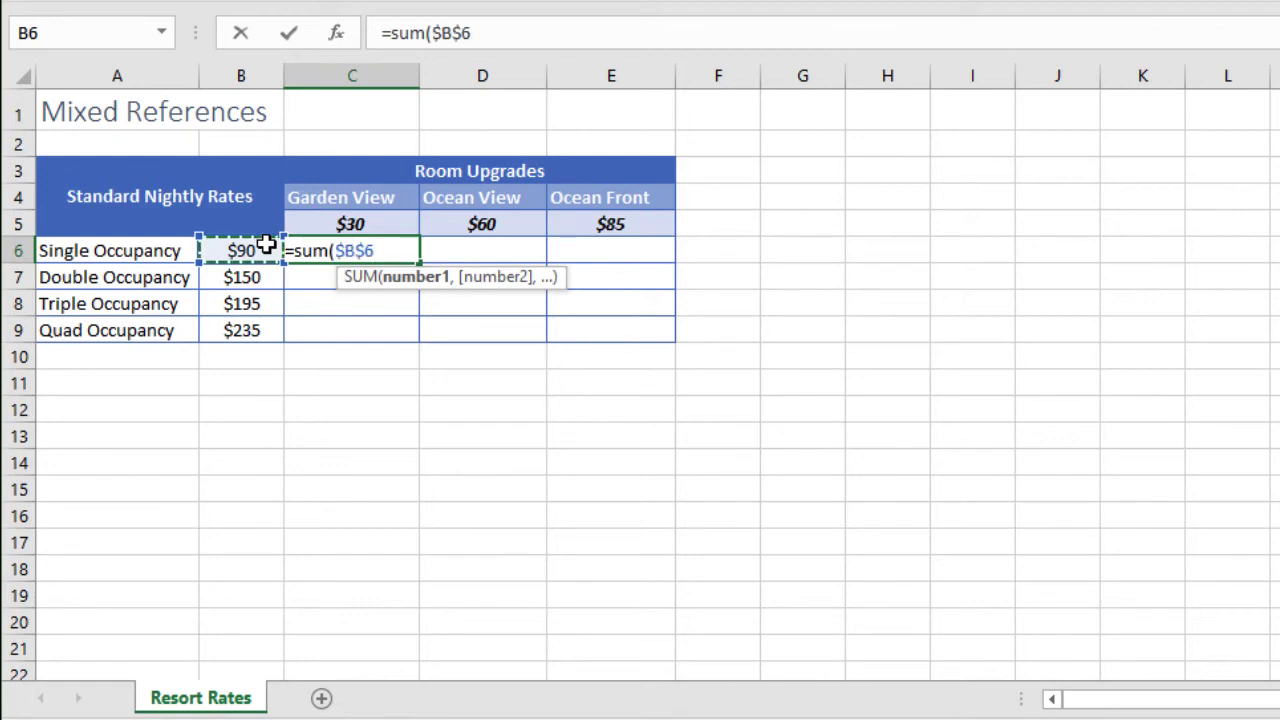
key(F4)
key(F4)
text(,)
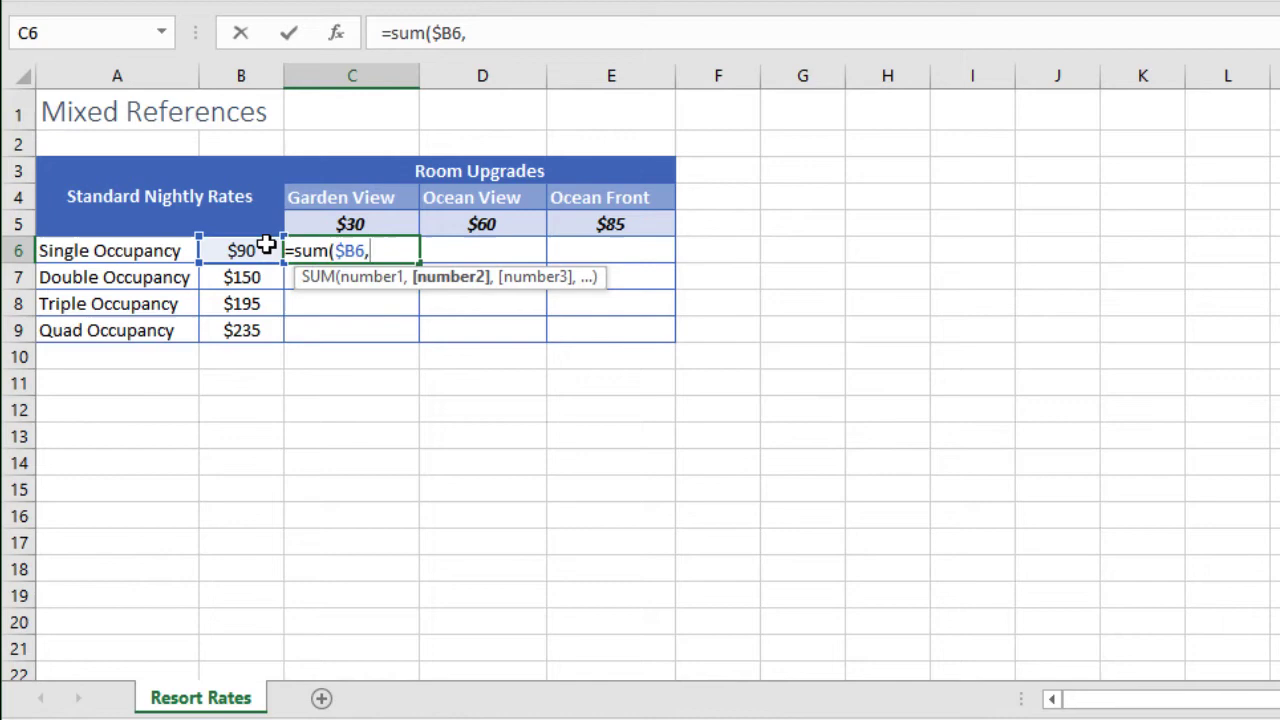
Step: Add the Garden View upgrade as row-locked C$5 and complete C6's formula as =sum($B6,C$5)
click(367, 225)
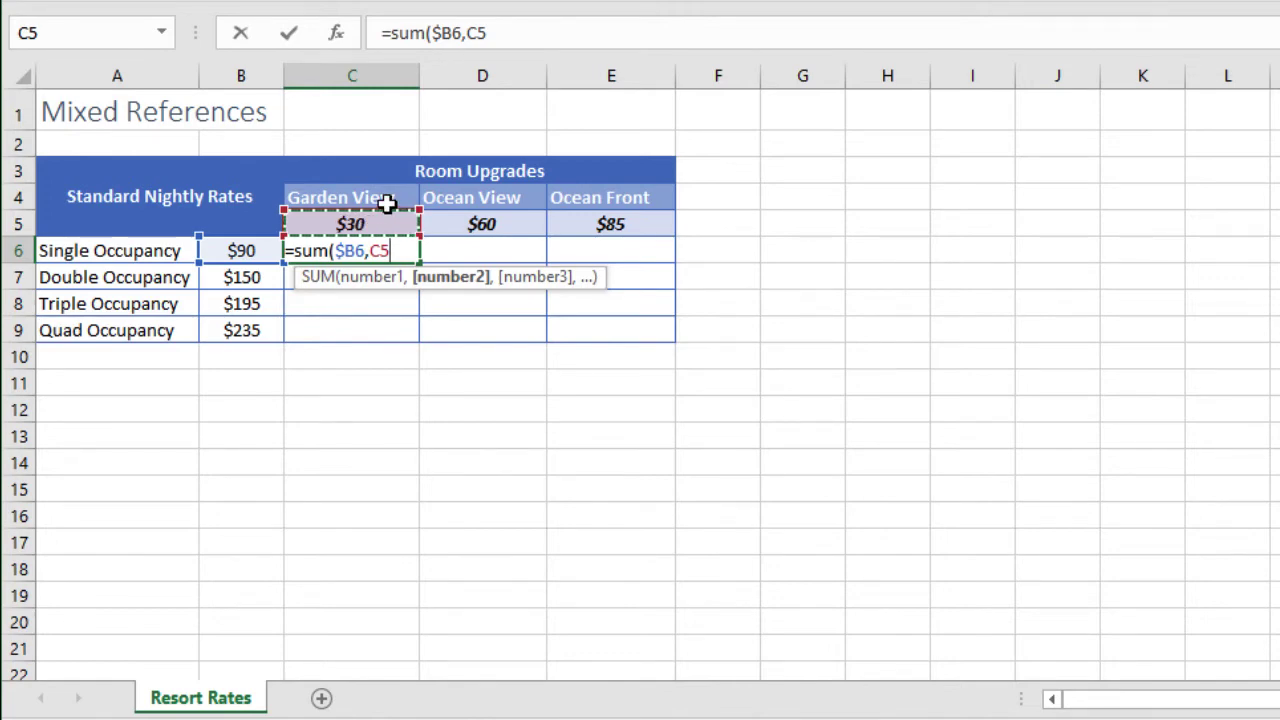
key(F4)
key(F4)
text())
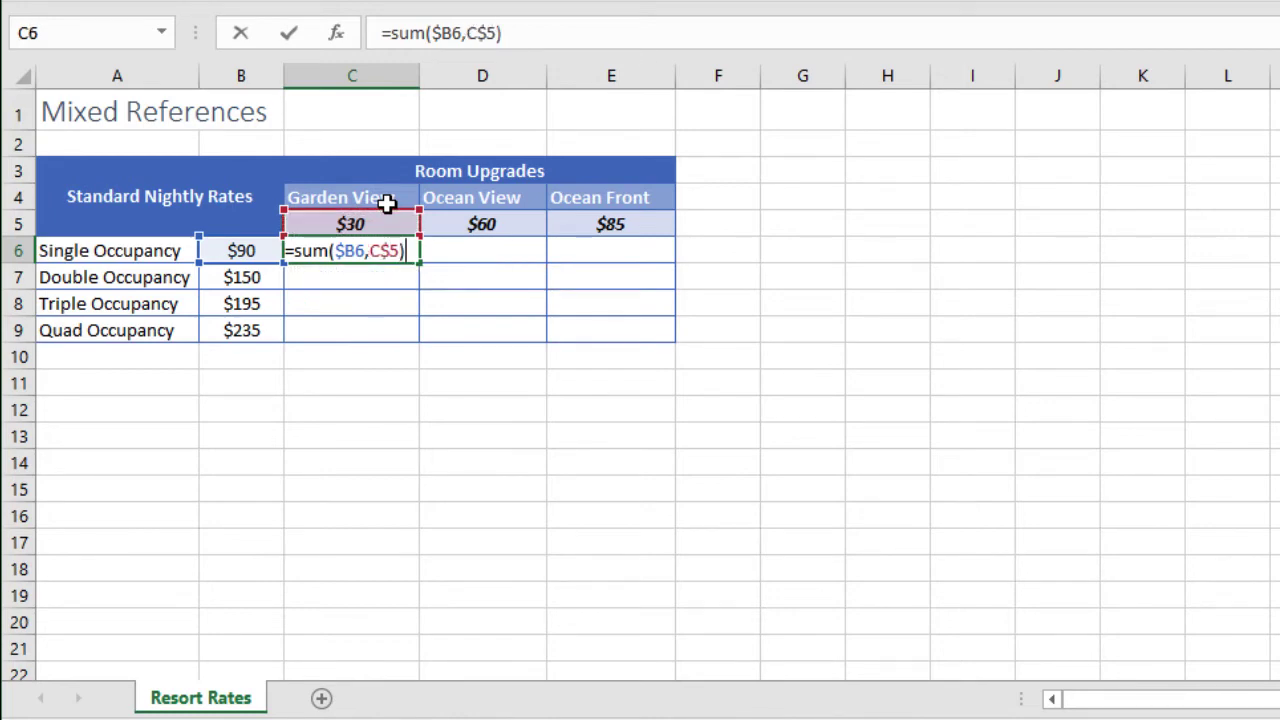
key(Return)
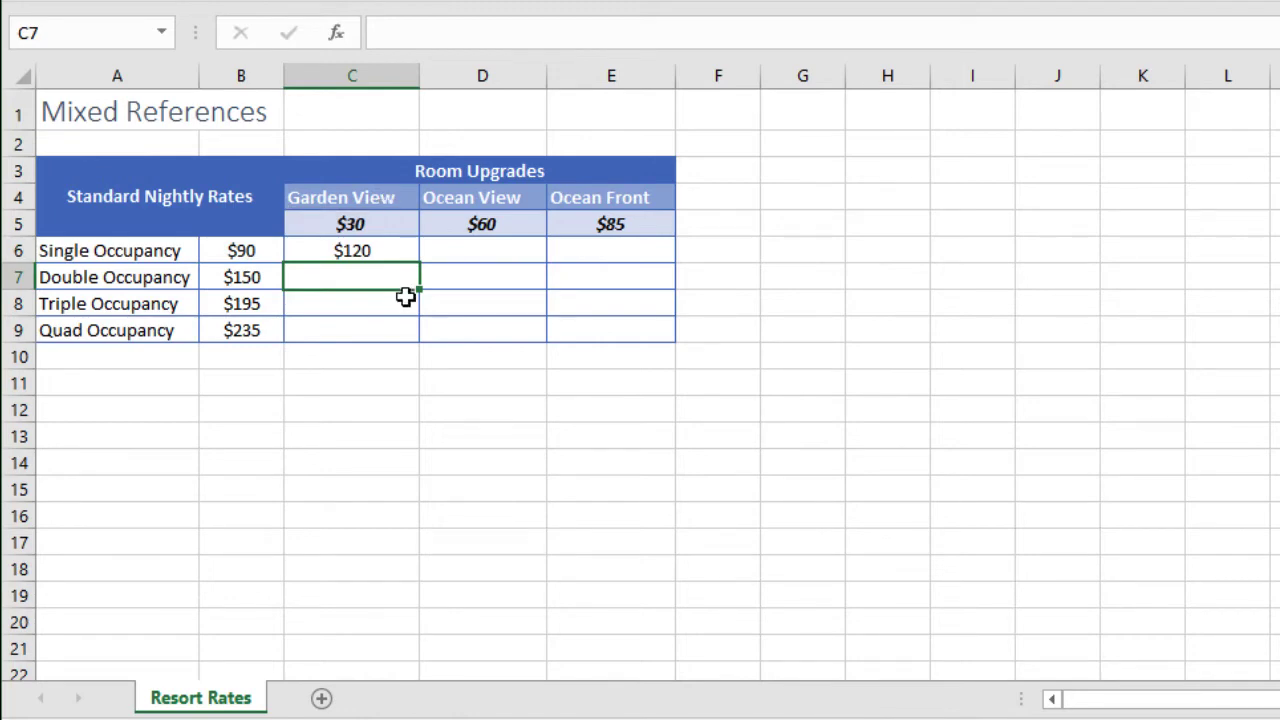
Step: Fill the C6 formula across the rates table through E9, and inspect the cell references in D7 and E8
click(391, 251)
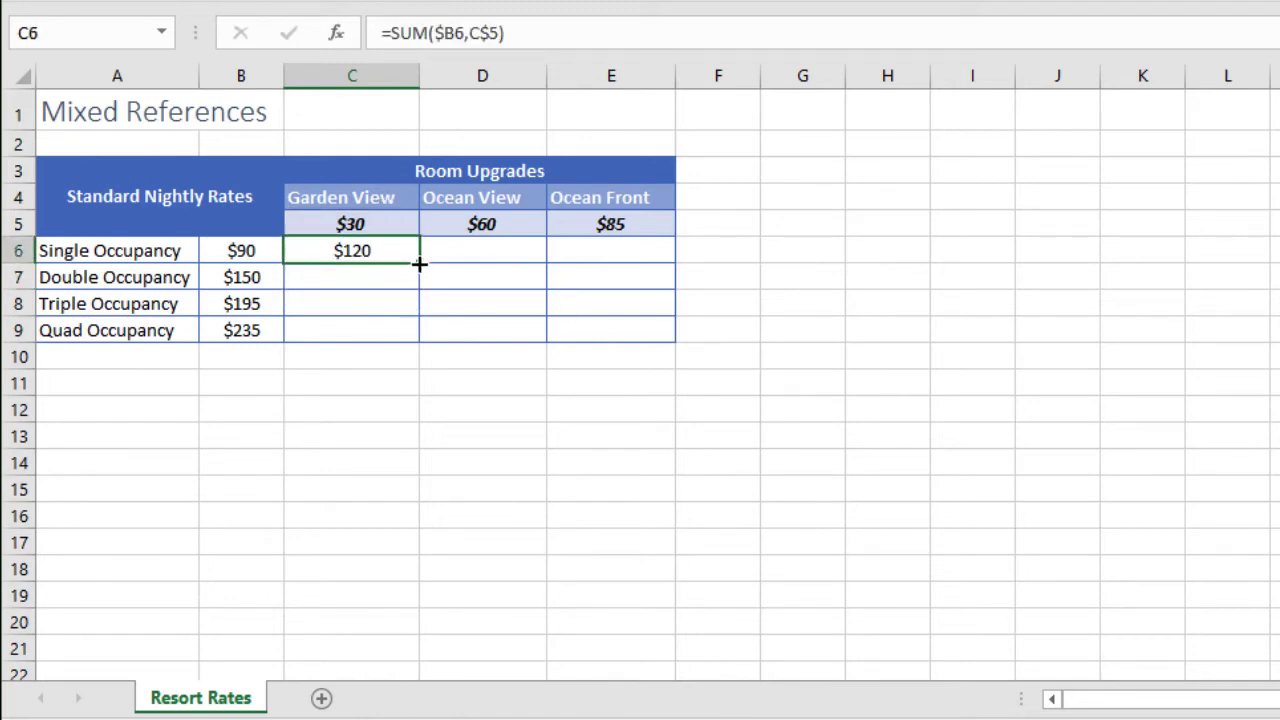
drag(420, 263, 676, 345)
click(487, 277)
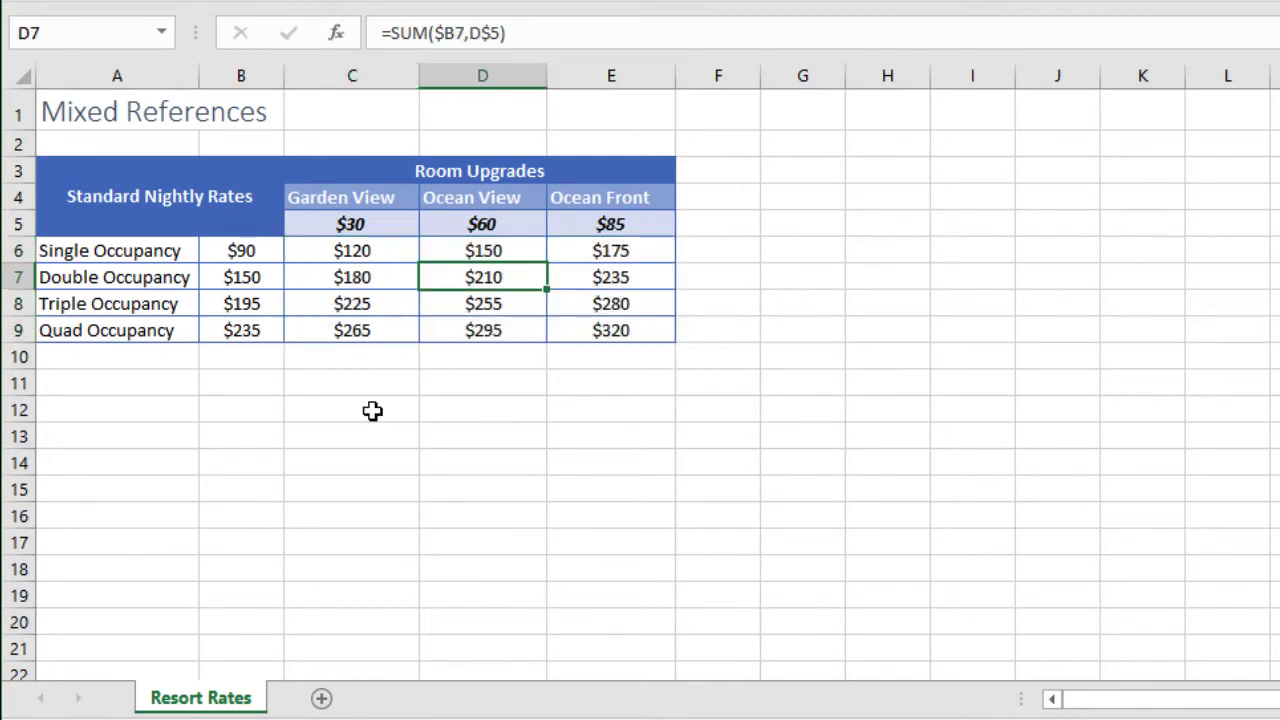
key(F2)
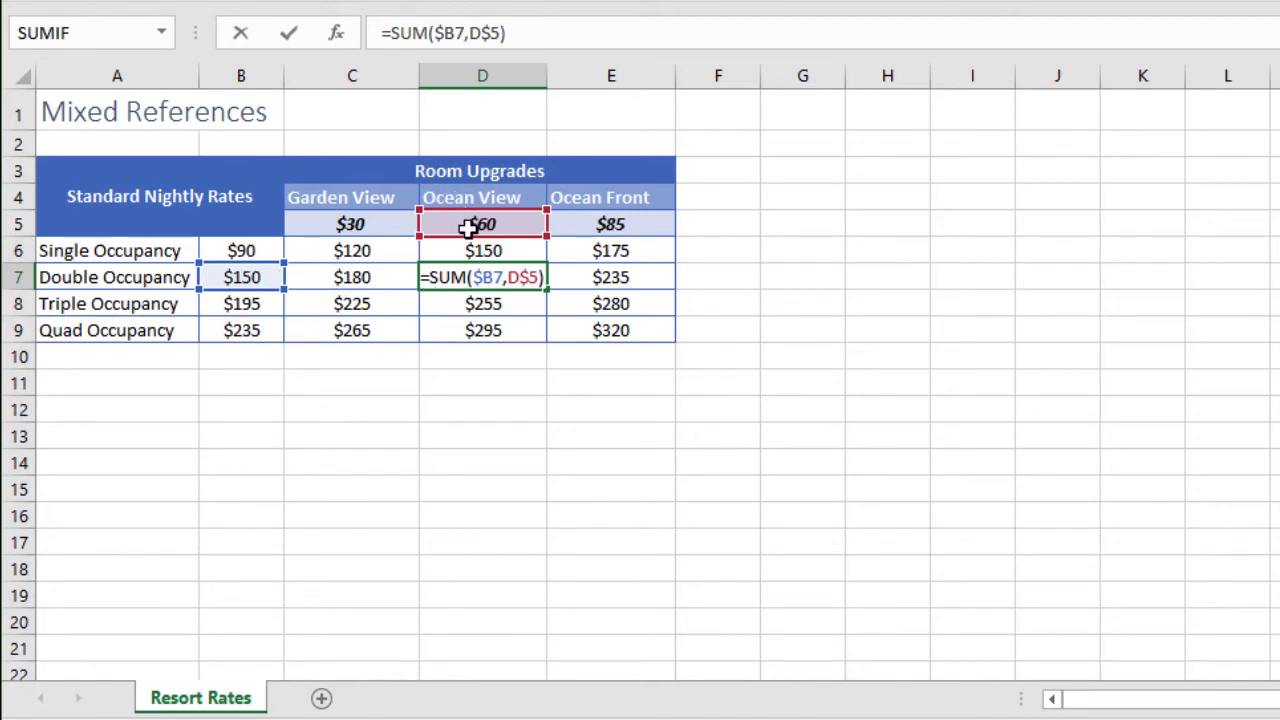
click(611, 302)
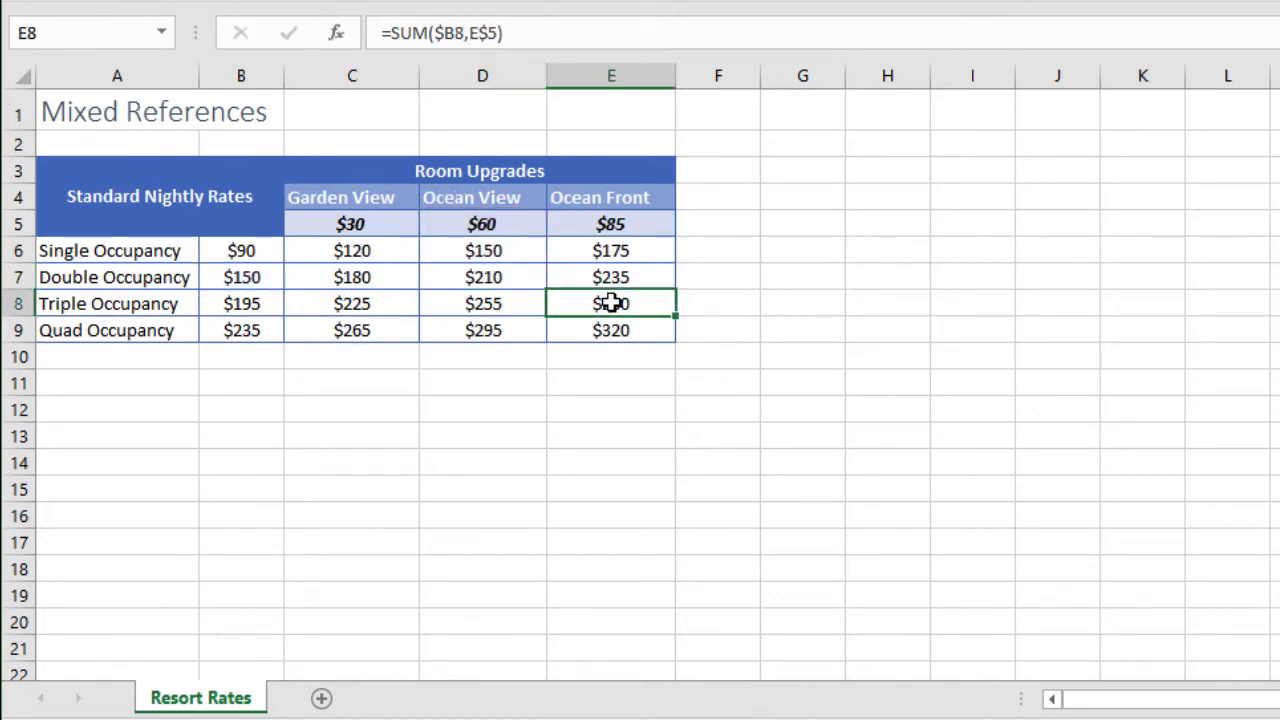
double_click(611, 302)
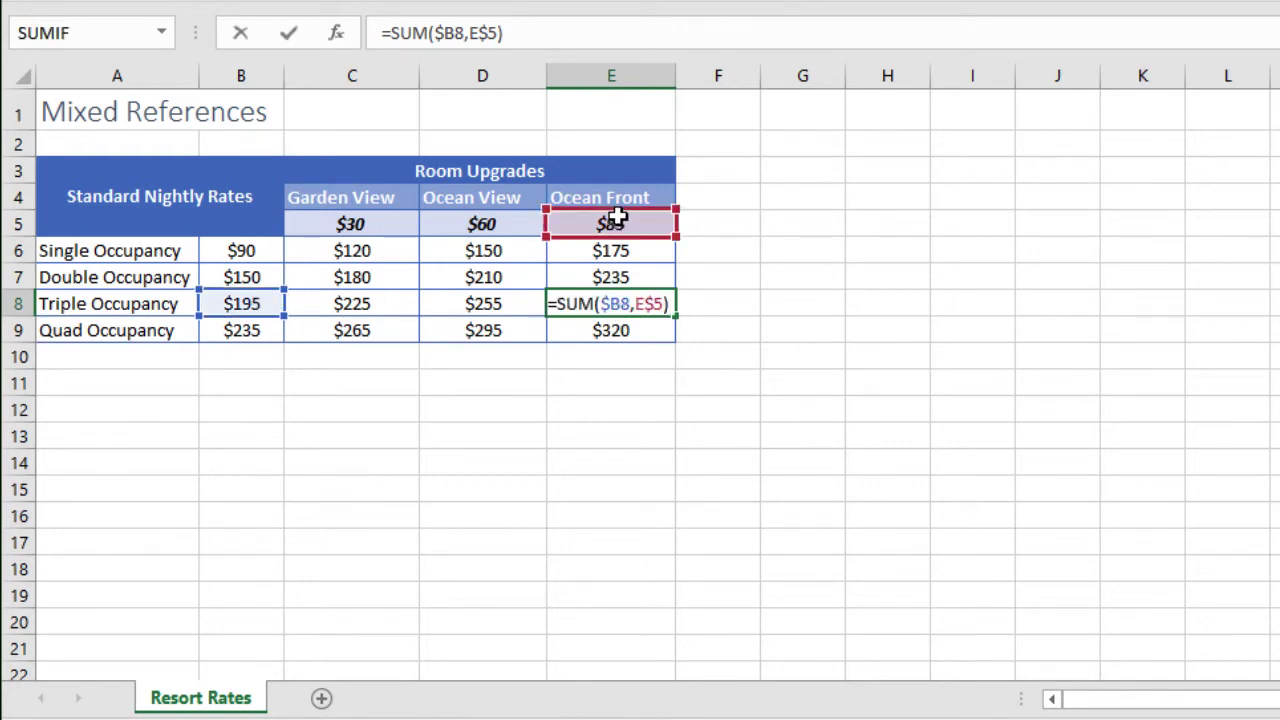
key(Return)
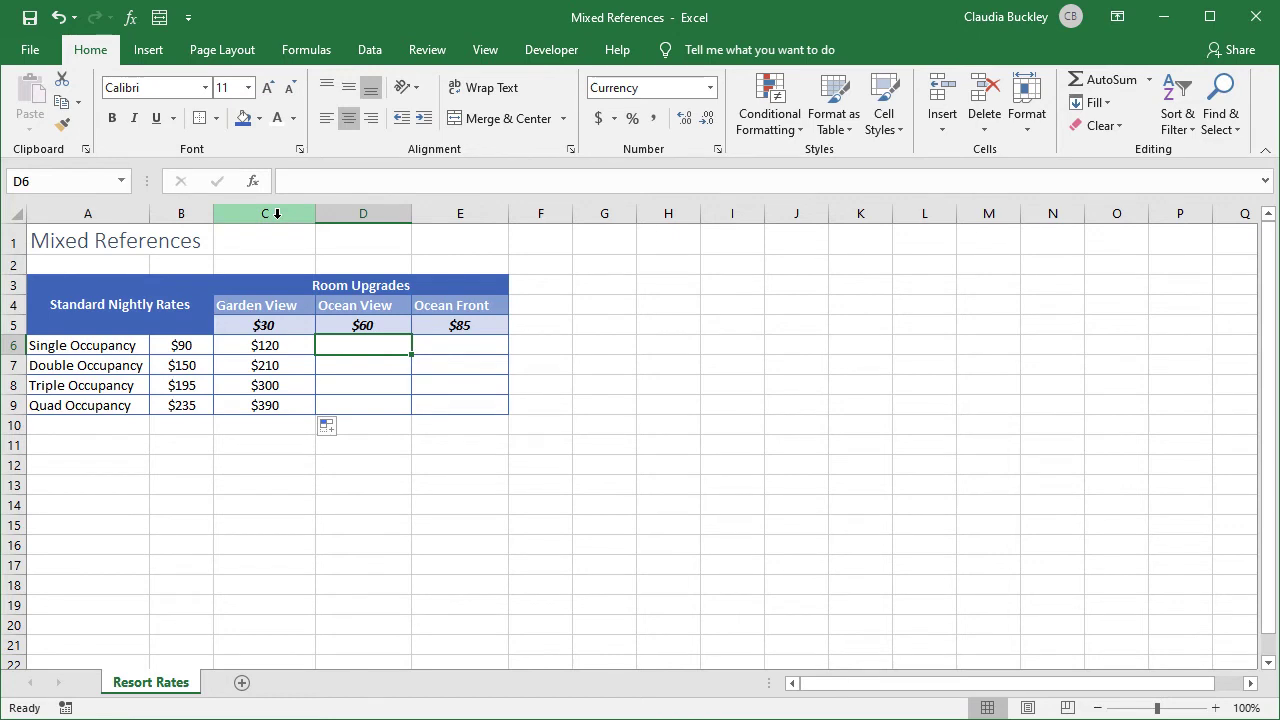
Step: Select C6:C9 and edit the formula's first SUM reference to the column-locked $B6
click(276, 387)
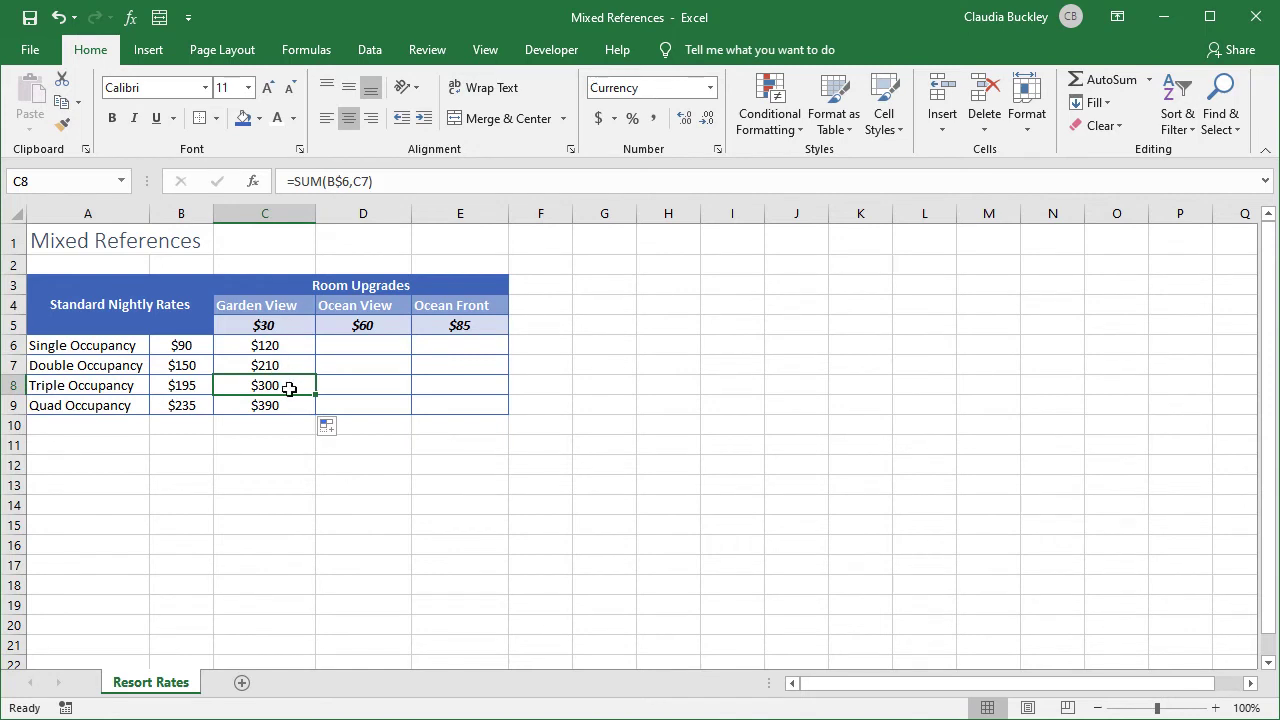
drag(288, 345, 290, 400)
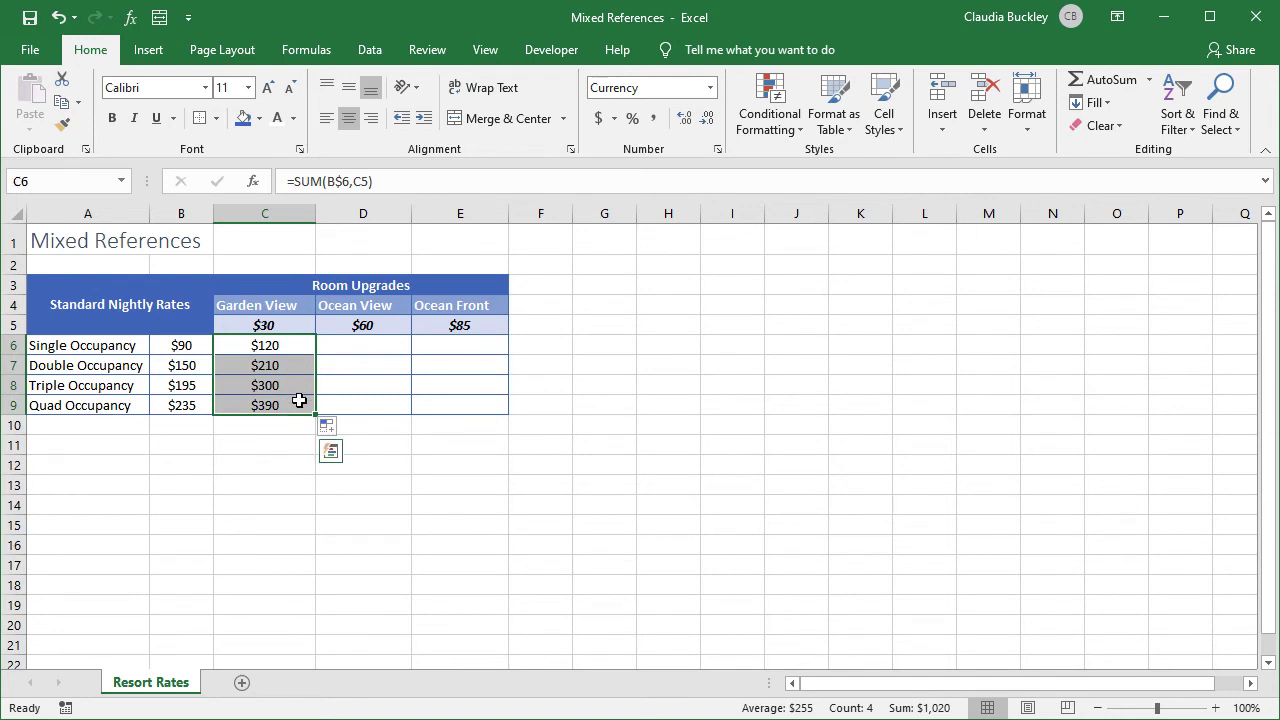
key(F2)
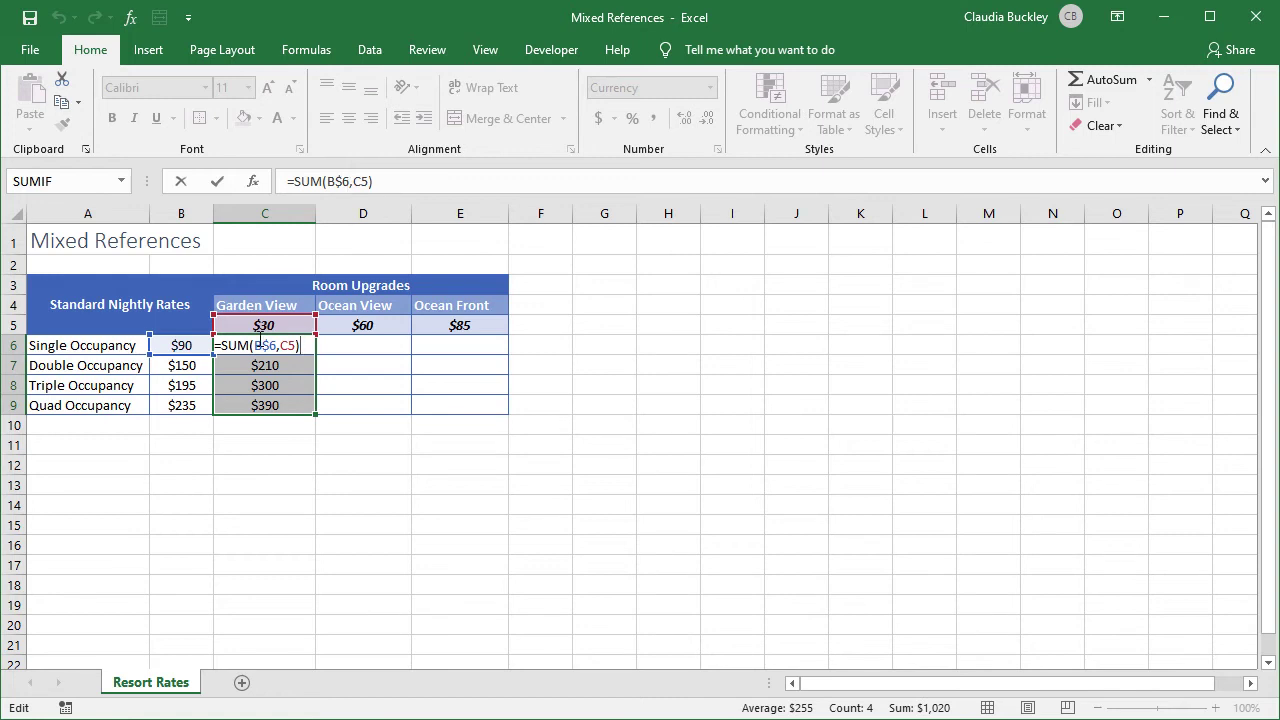
click(325, 184)
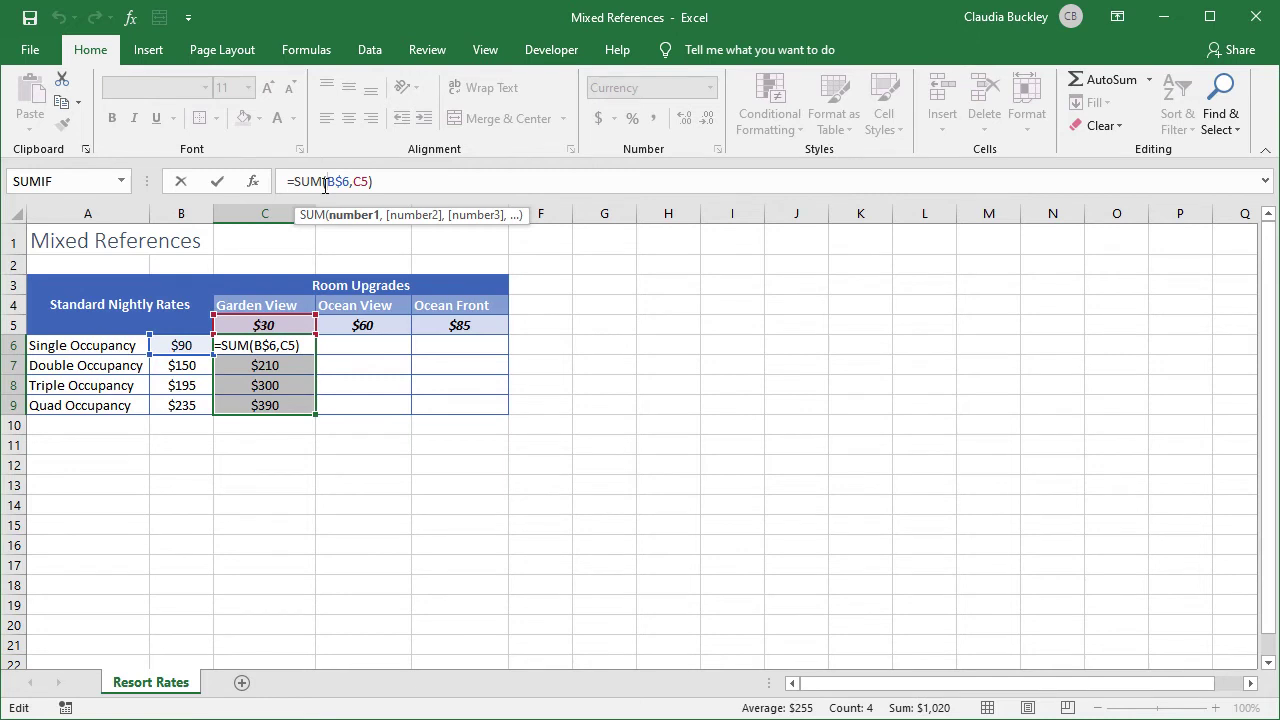
text($)
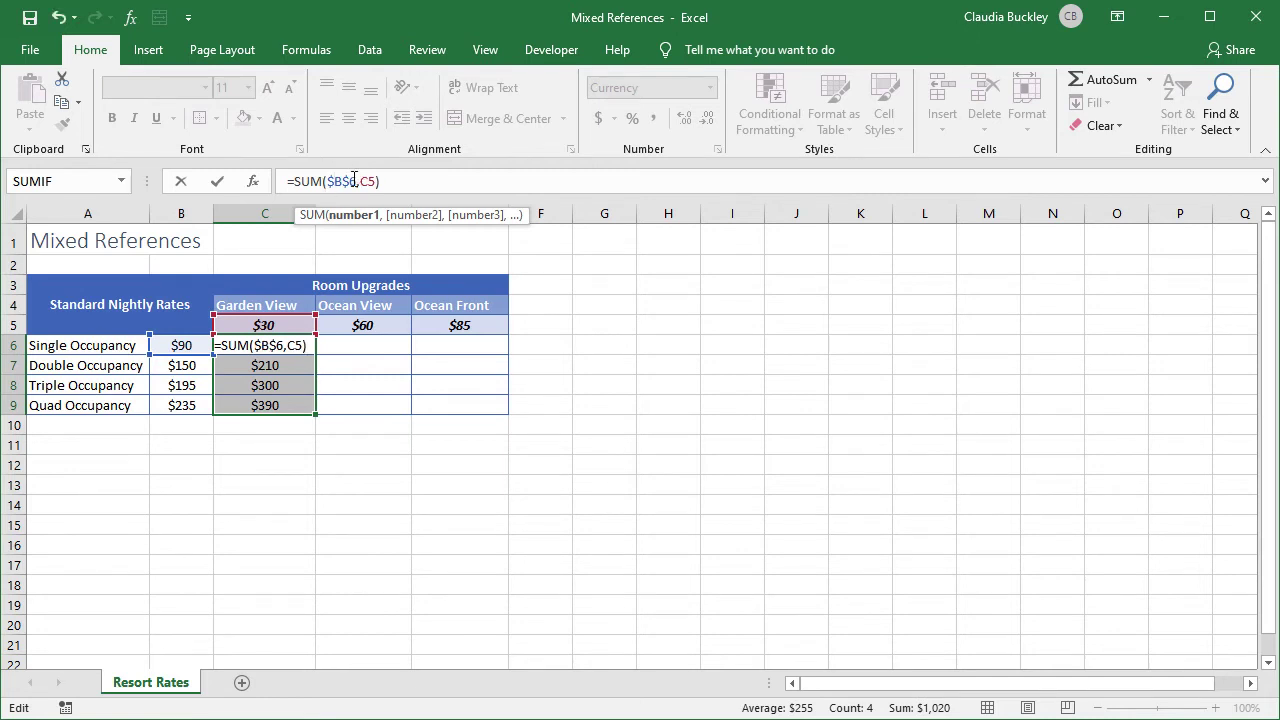
click(354, 180)
key(BackSpace)
Step: Lock the row of the second reference as C$5 and enter =SUM($B6,C$5) into all selected cells C6:C9
click(362, 181)
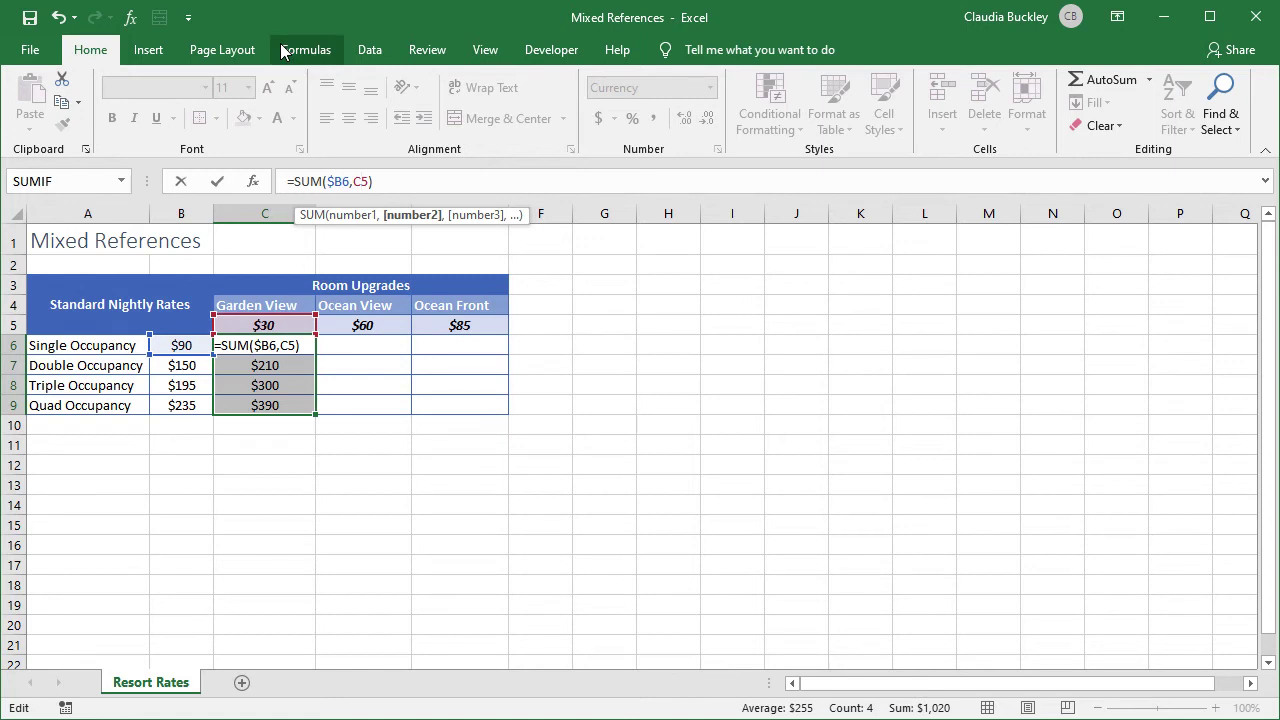
text($)
key(ctrl+Return)
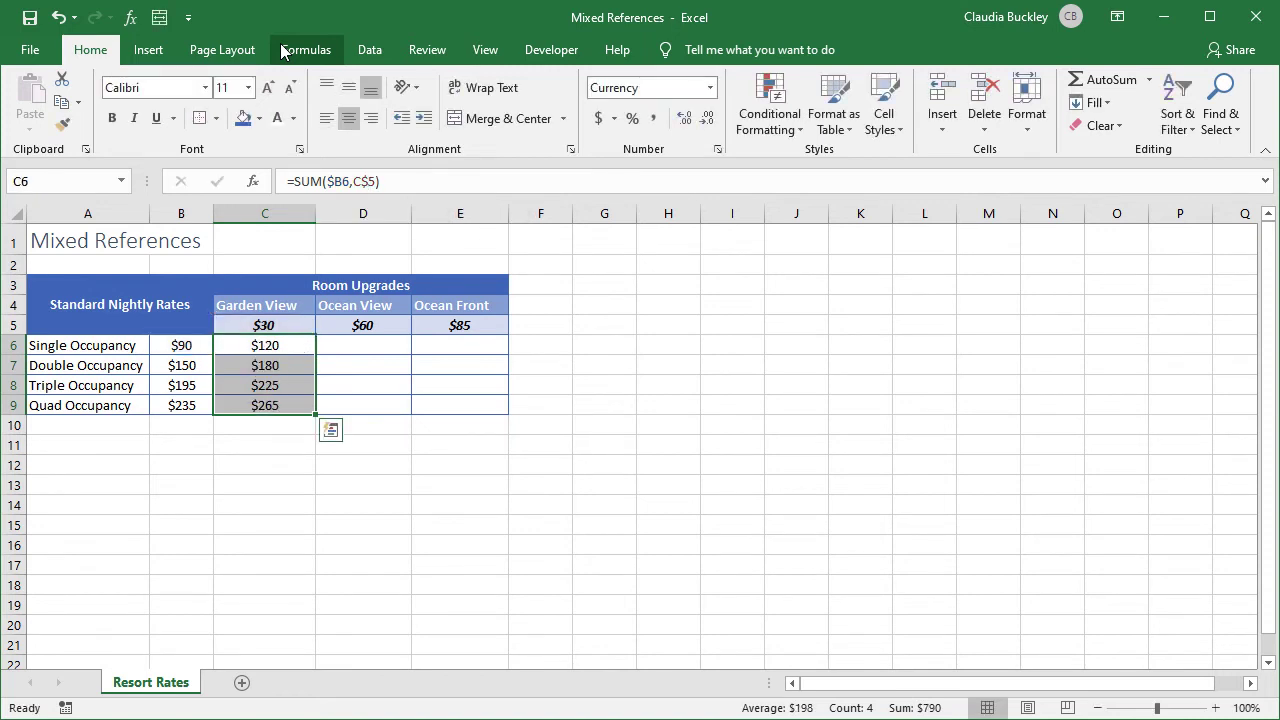
Step: Check the corrected formulas in C7 through C9, and select the rates cells from C6 across to column E
click(284, 371)
key(Down)
key(Down)
drag(280, 347, 487, 423)
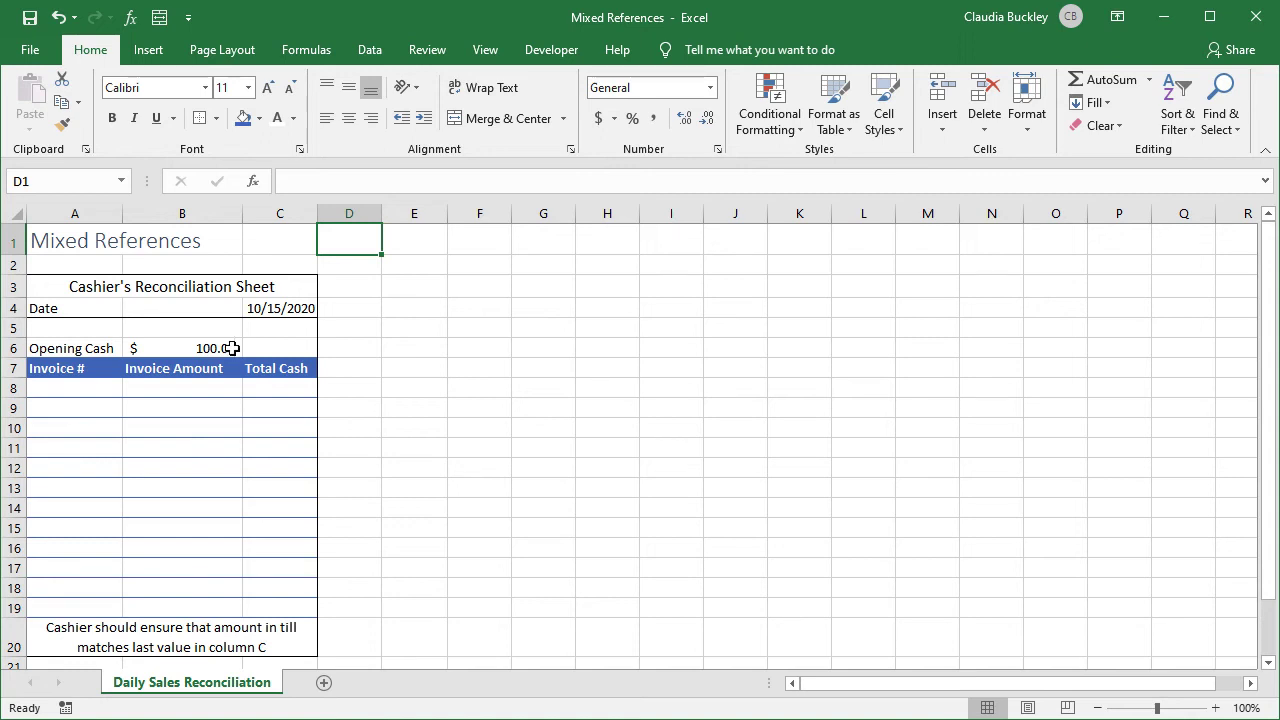
Step: In the Daily Sales Reconciliation sheet, enter =SUM($B$6:B8) in C8 to start the Total Cash running total
click(232, 348)
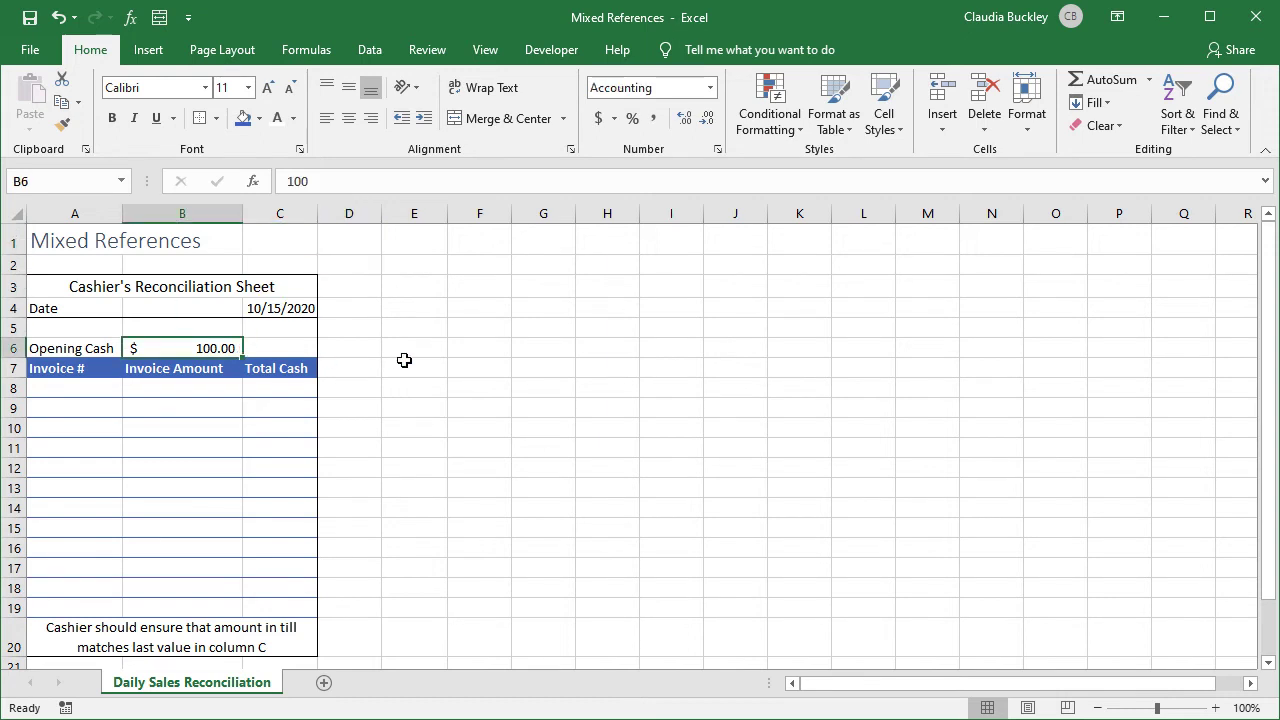
click(290, 388)
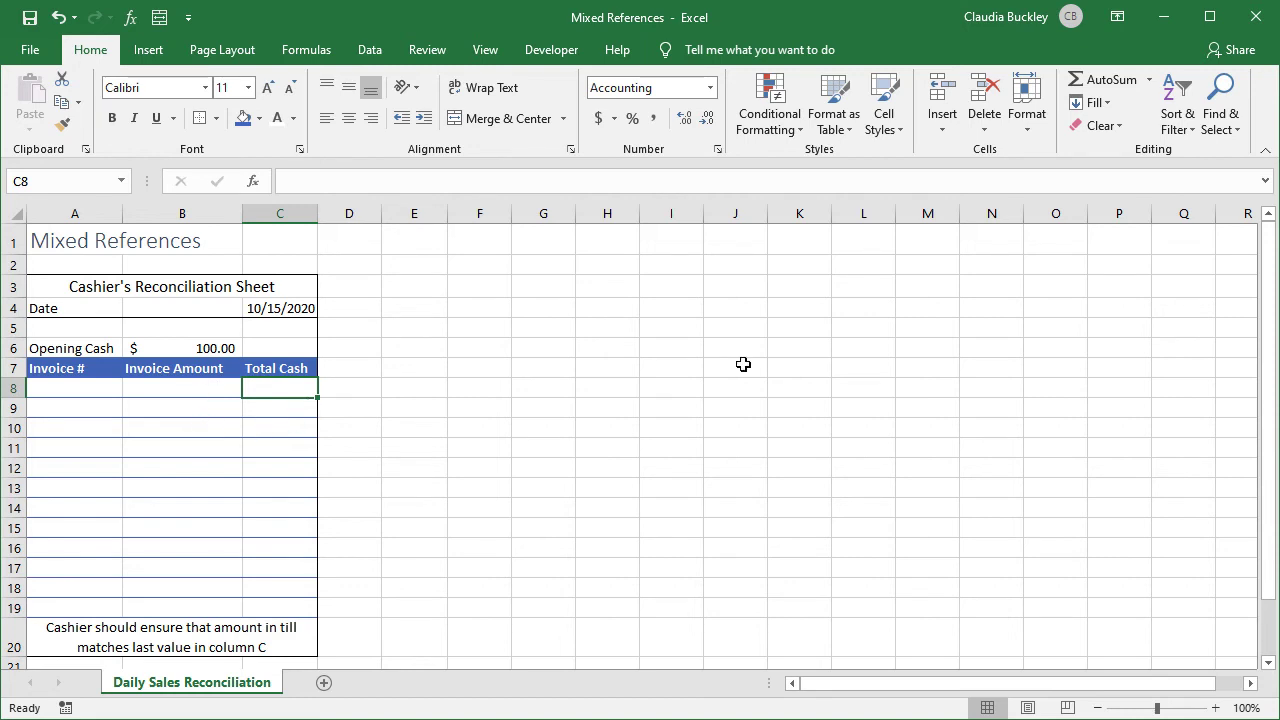
text(=SUM)
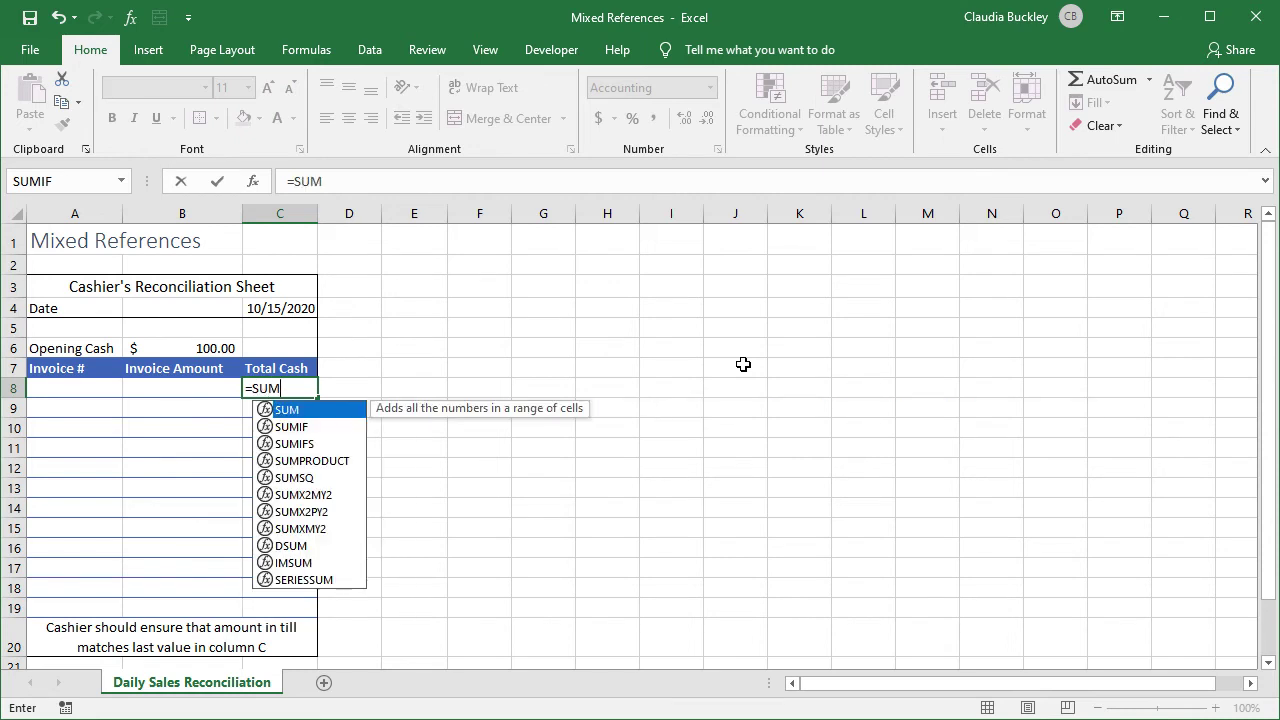
text(()
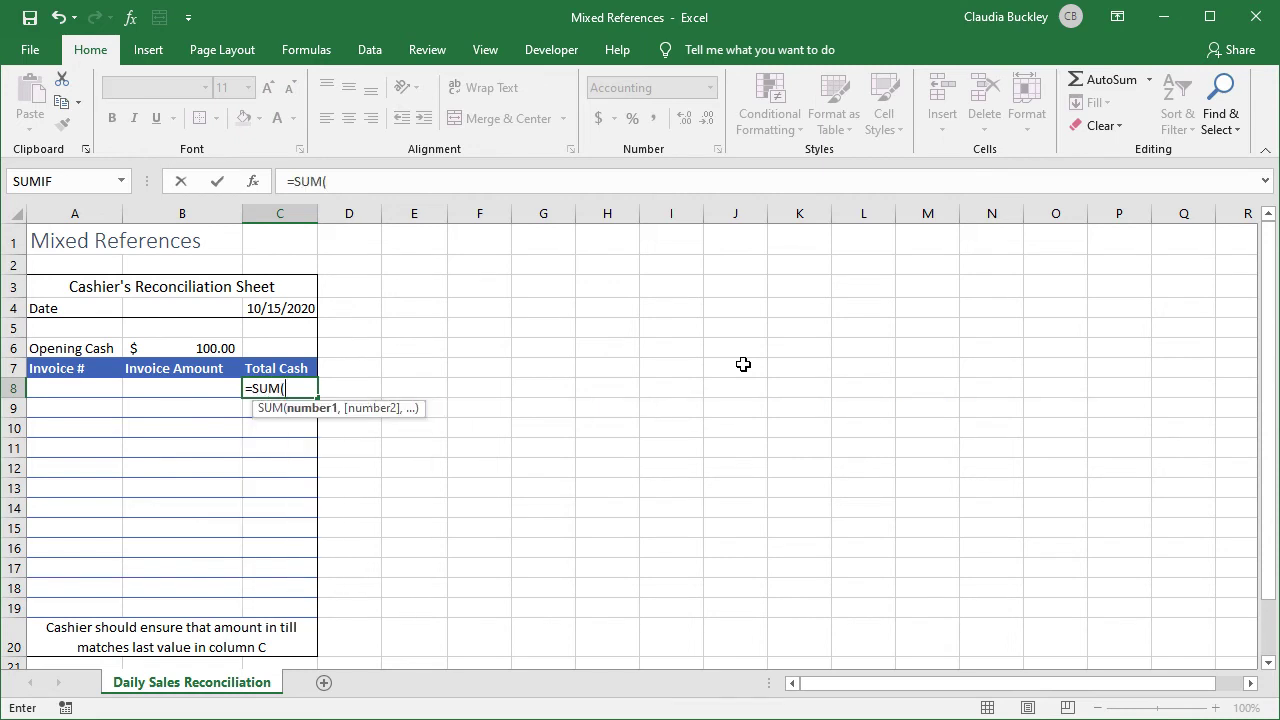
text($B$6)
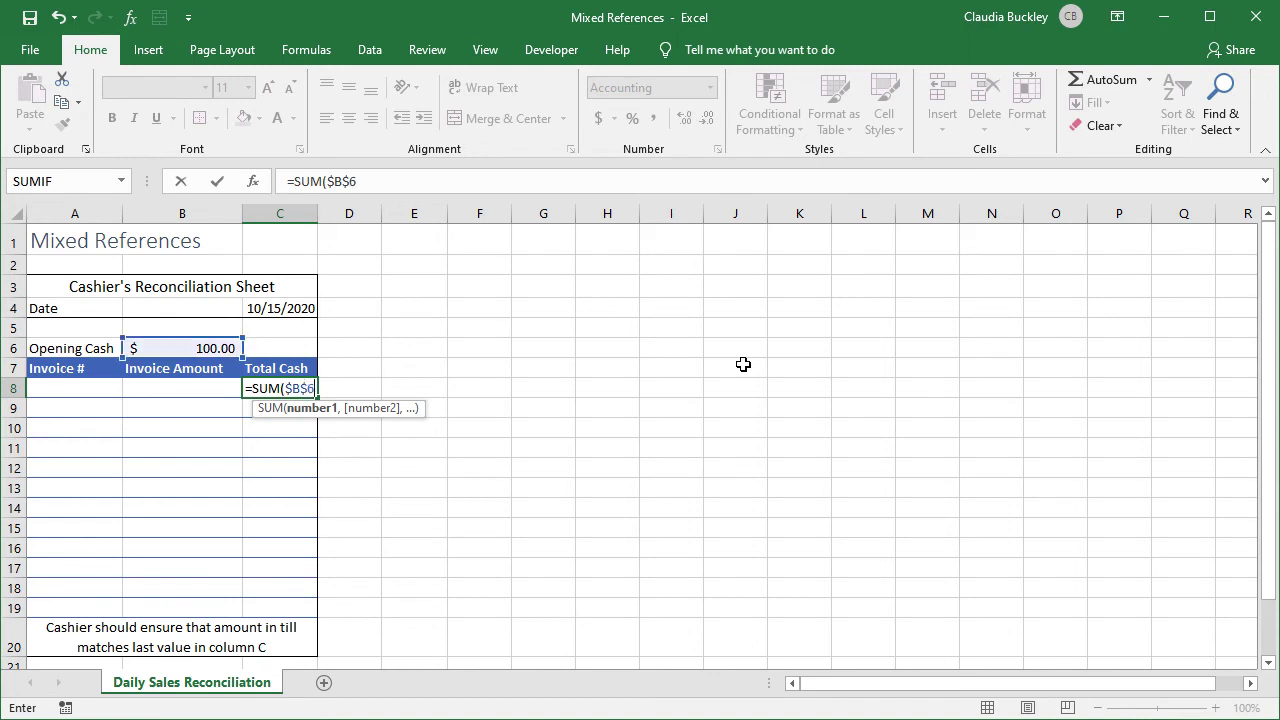
text(:)
click(178, 395)
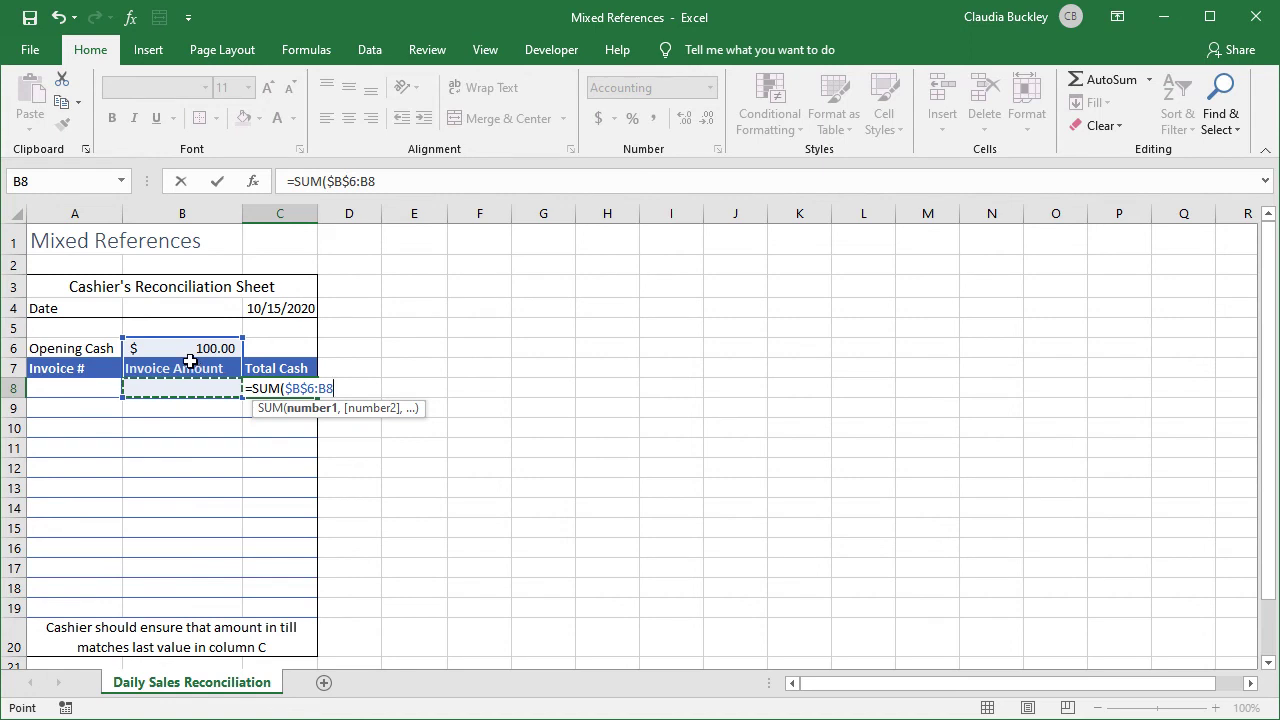
text())
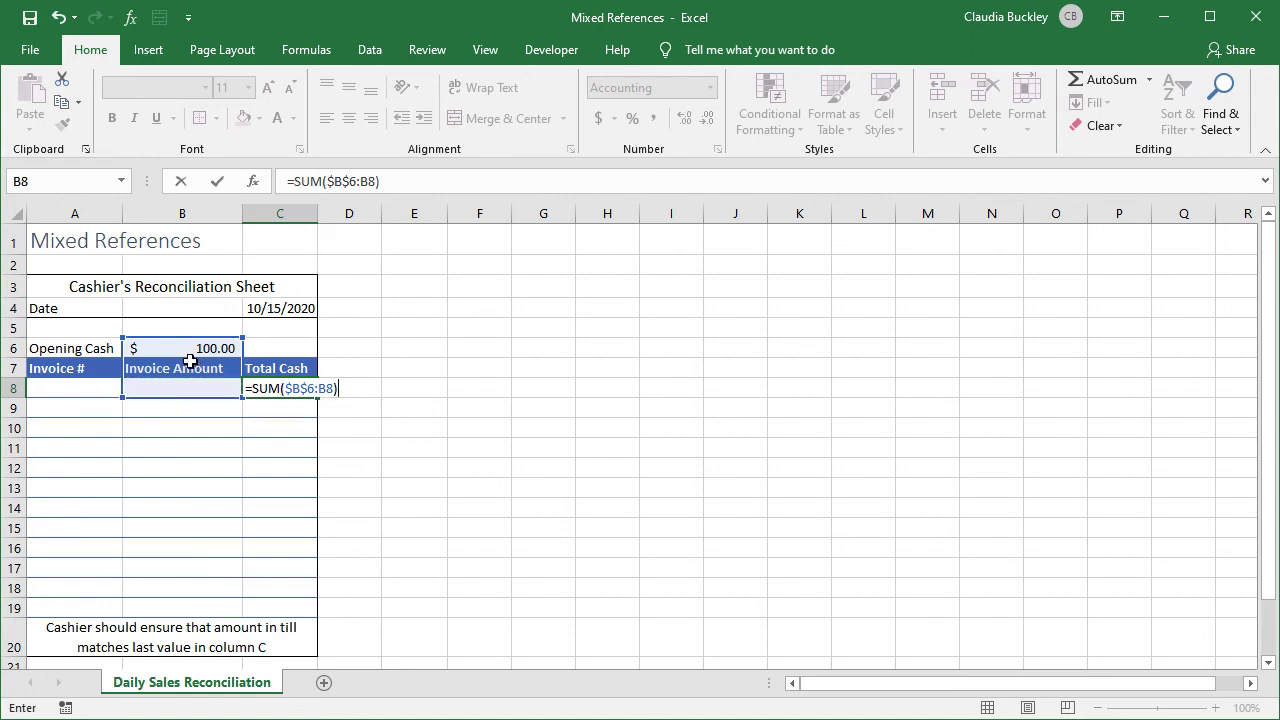
key(Return)
Step: Fill the C8 running-total formula down through C19, and inspect the references in C9 through C12
click(275, 389)
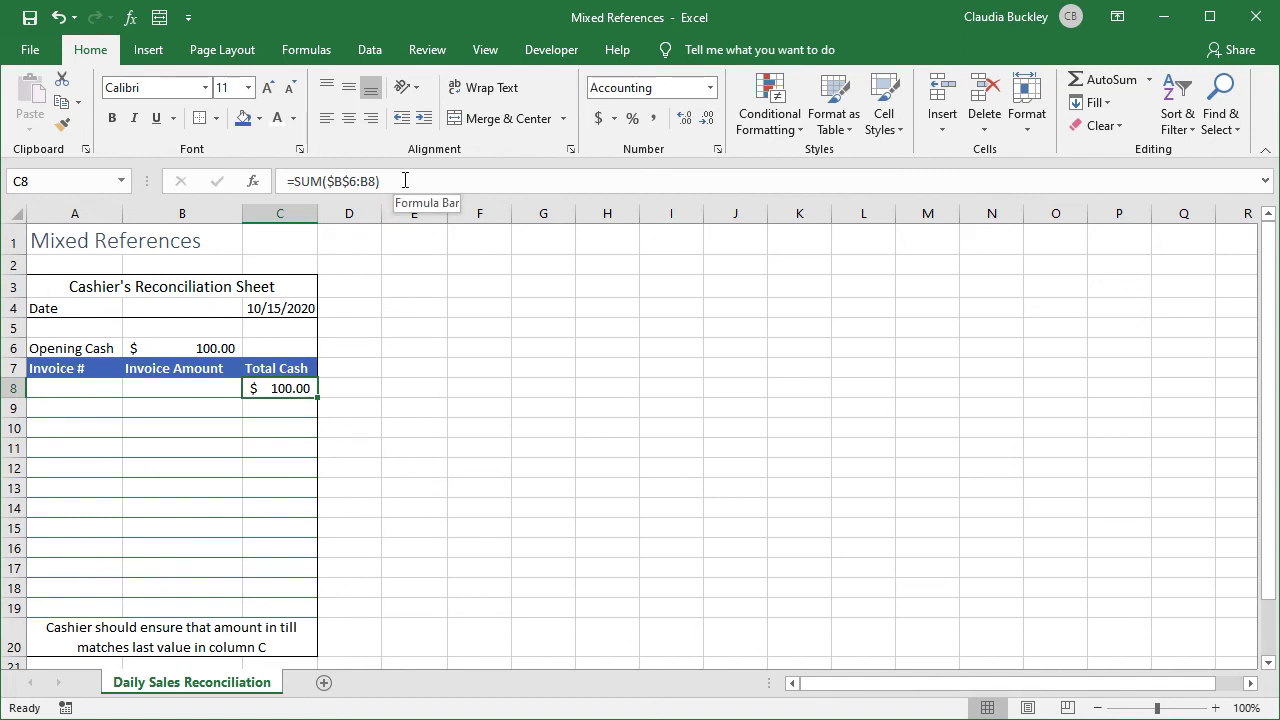
drag(317, 397, 321, 614)
click(268, 408)
key(Down)
key(Down)
key(Down)
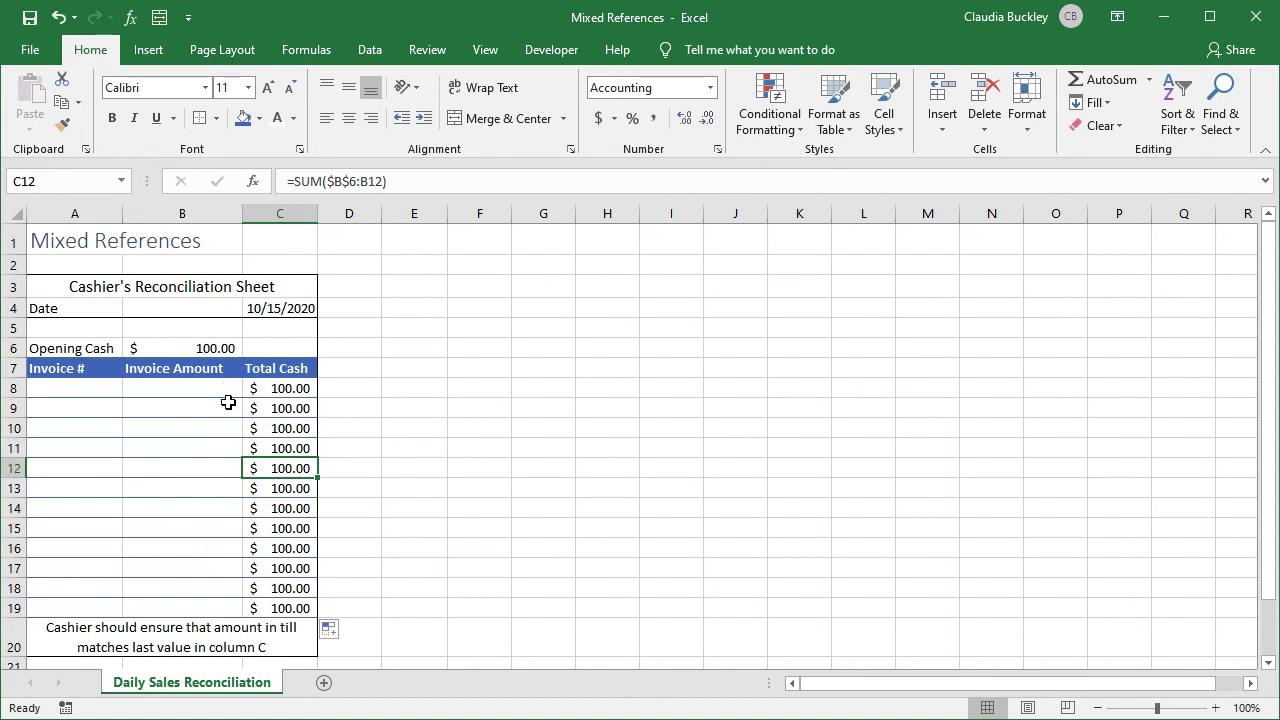
Step: Record invoice 1147 in row 8 with an invoice amount of 259.50
click(86, 389)
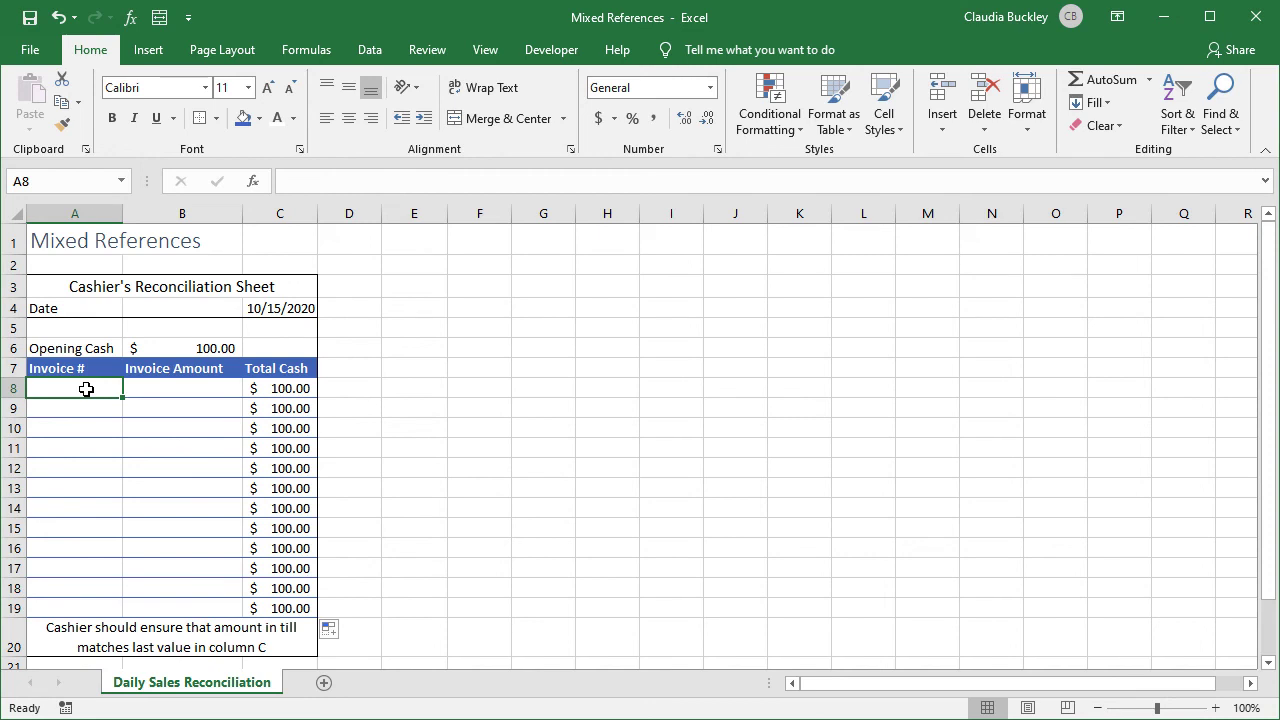
text(1147)
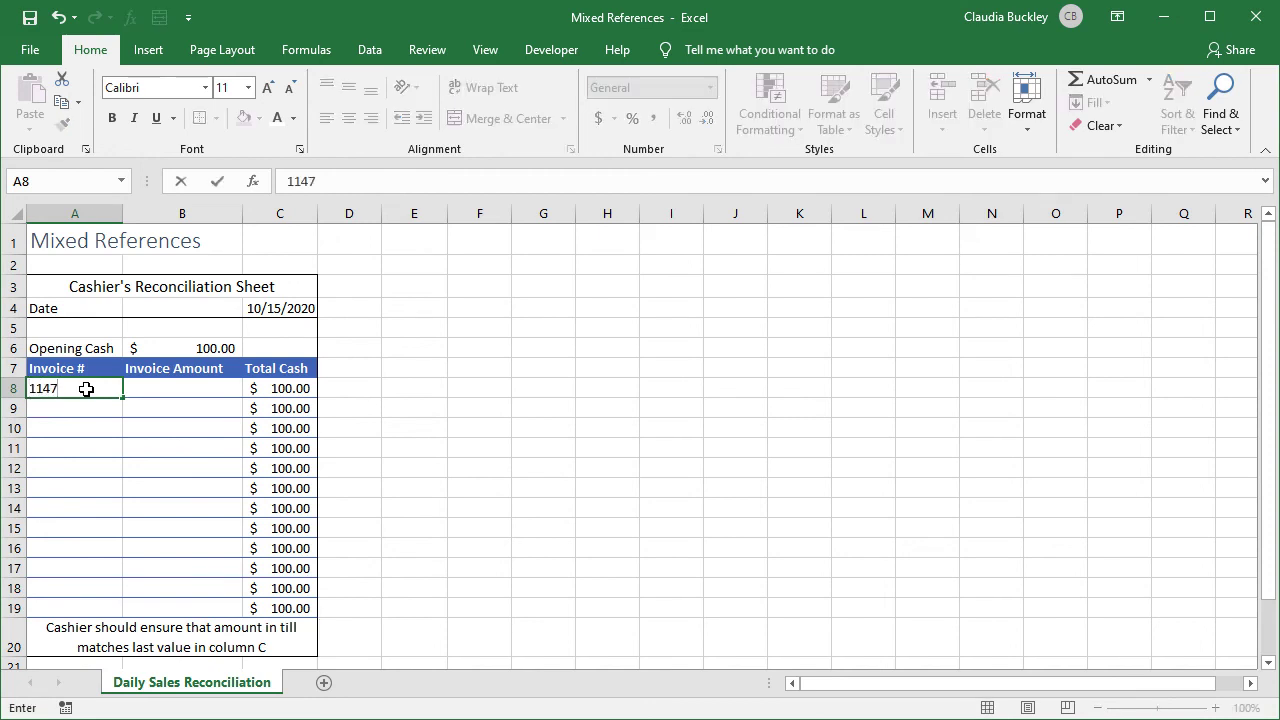
click(160, 390)
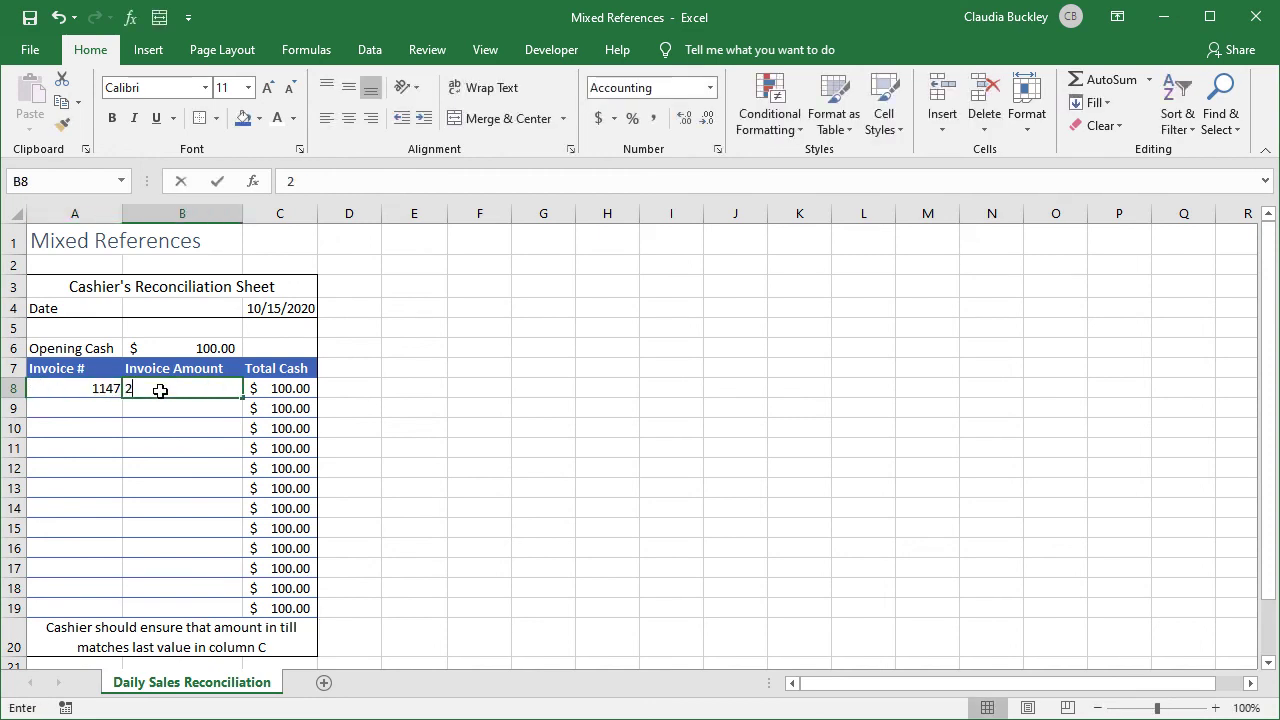
text(259.50)
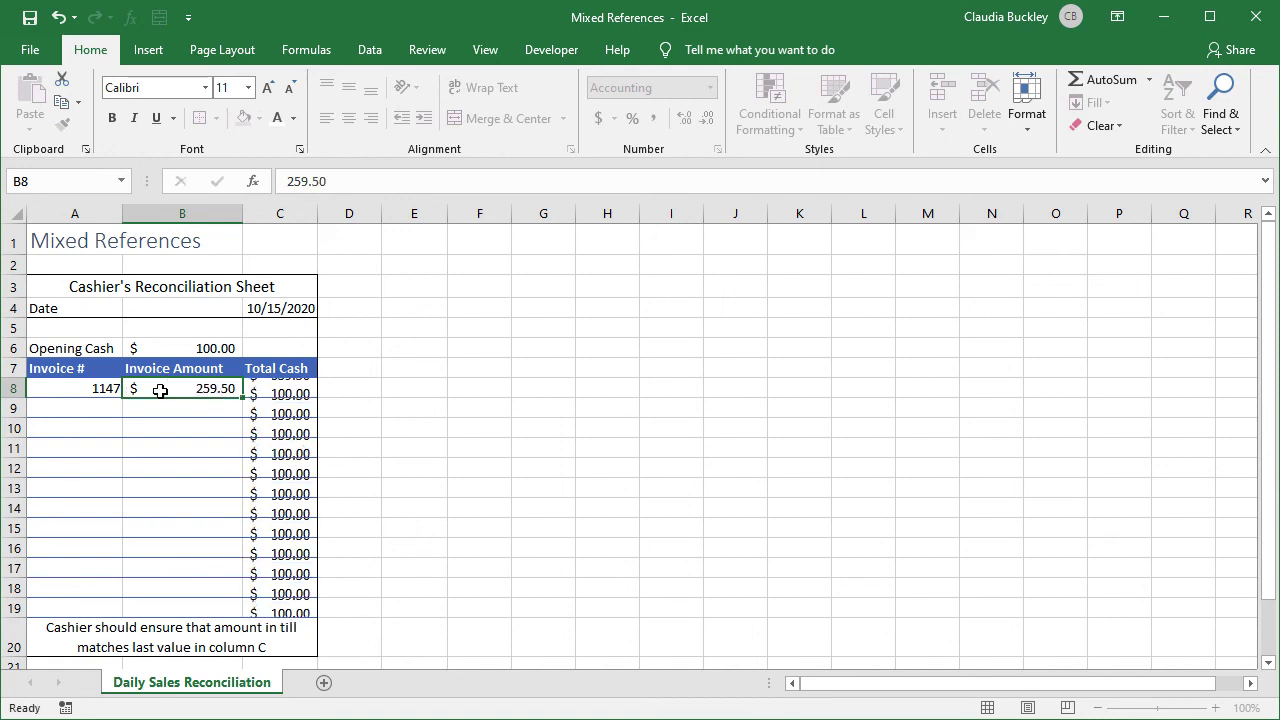
Step: Record invoice 1148 in row 9 with an invoice amount of 500
click(57, 400)
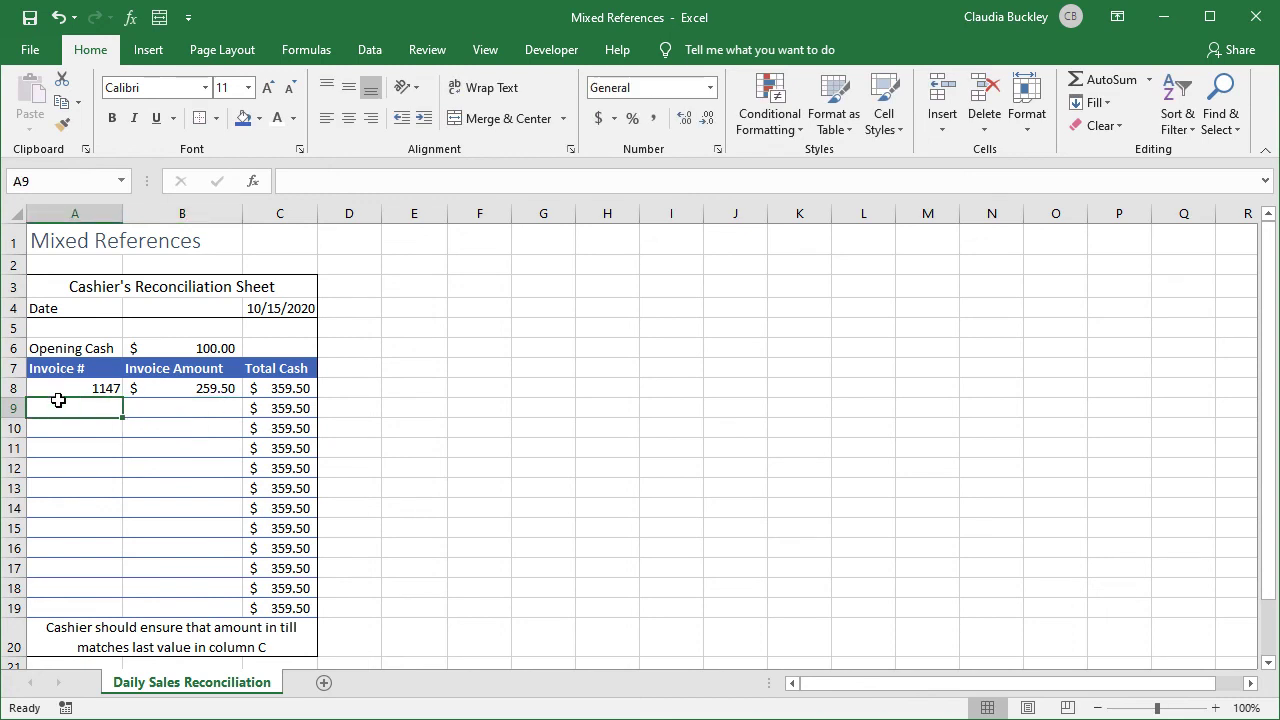
text(1148)
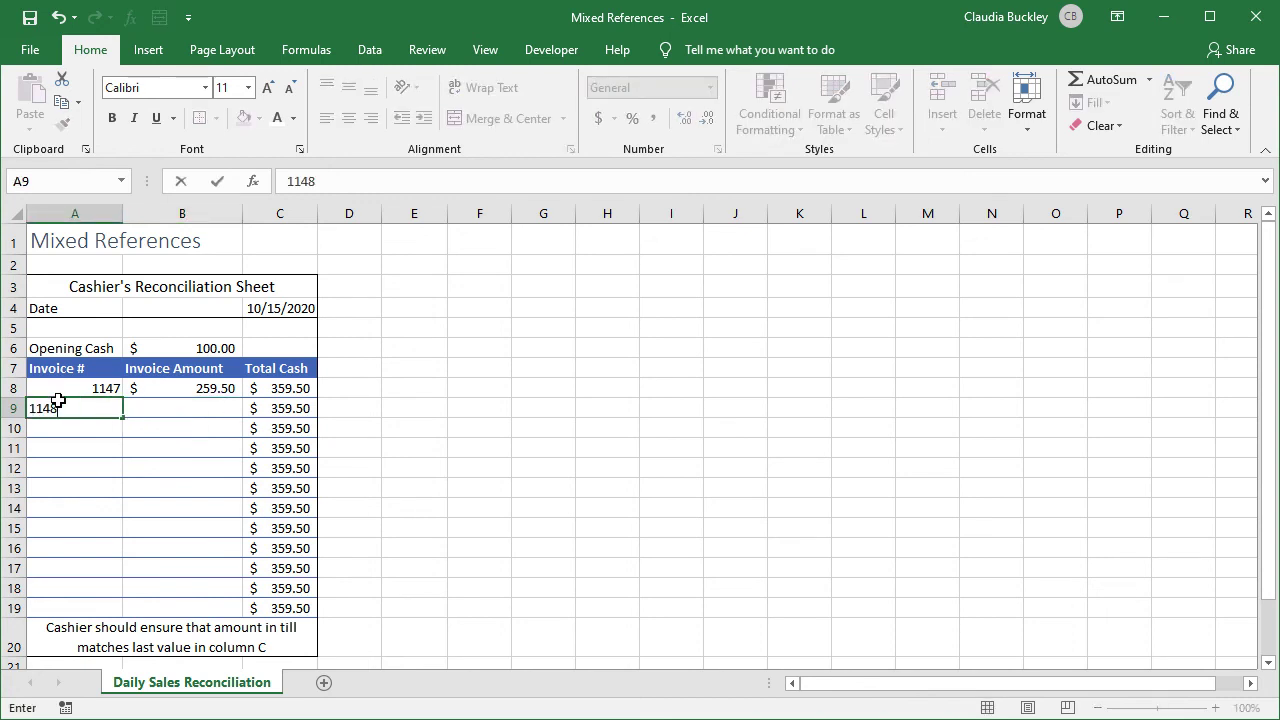
click(186, 410)
text(500)
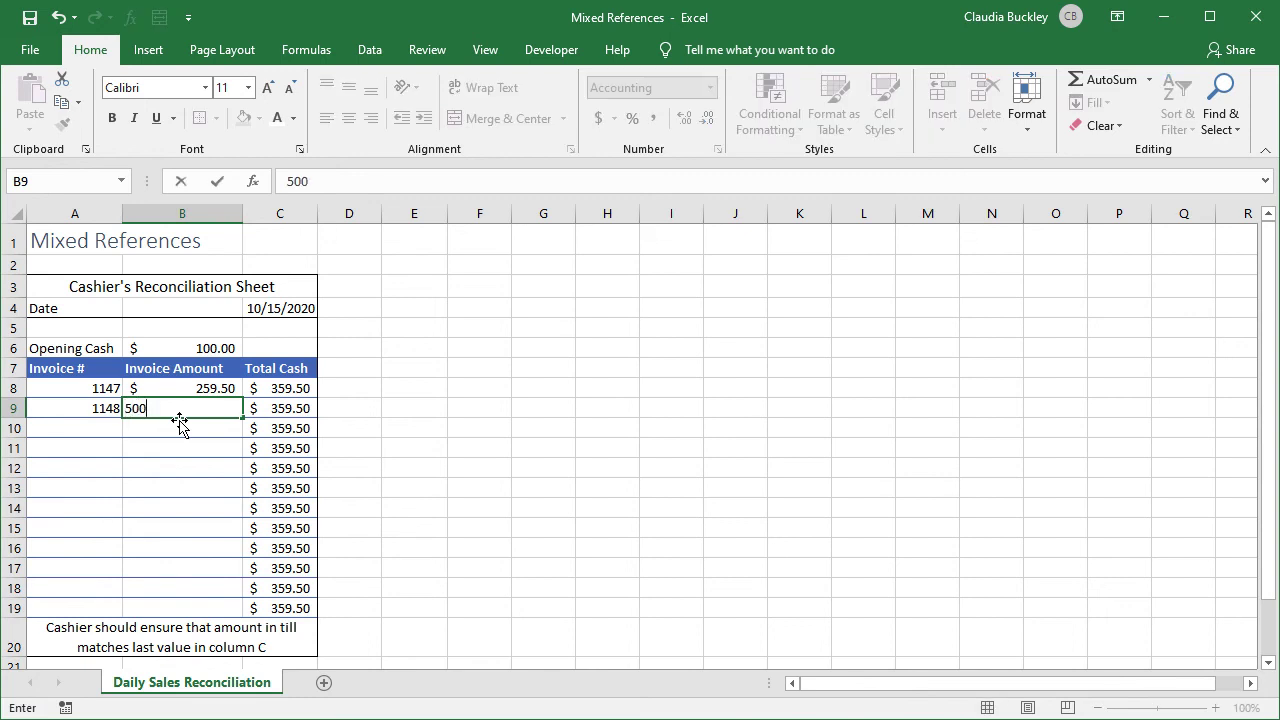
key(Return)
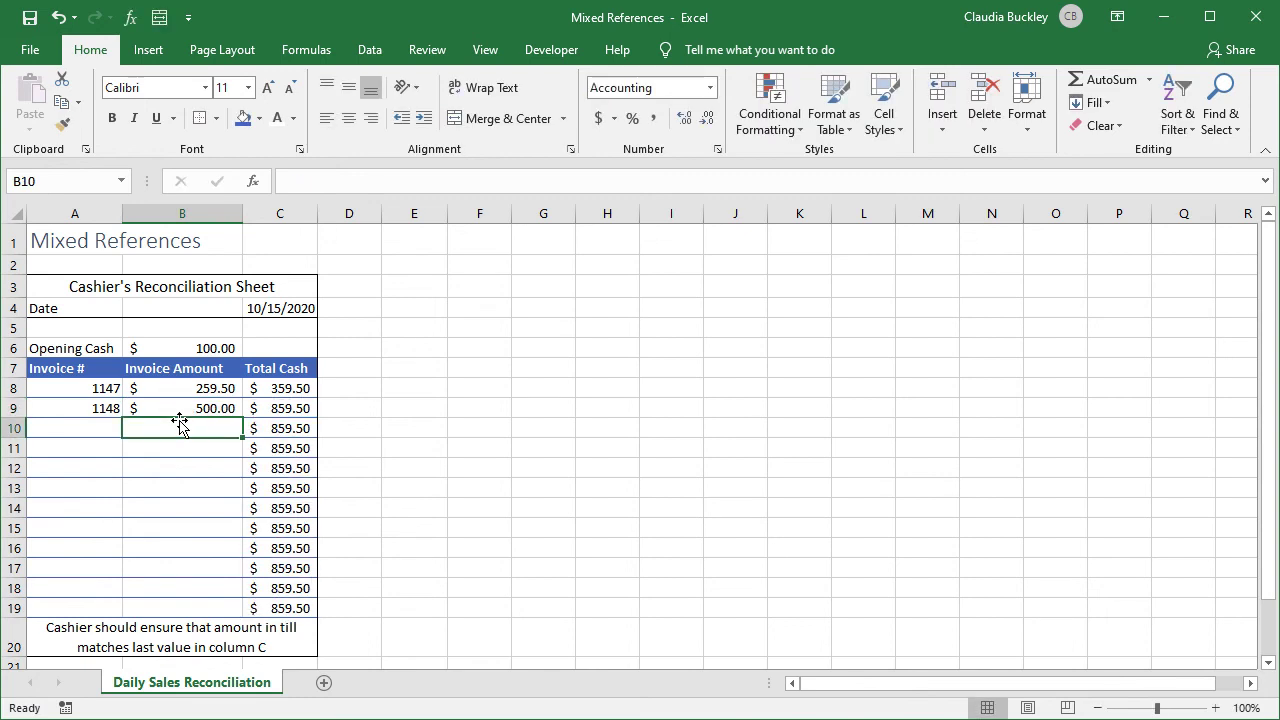